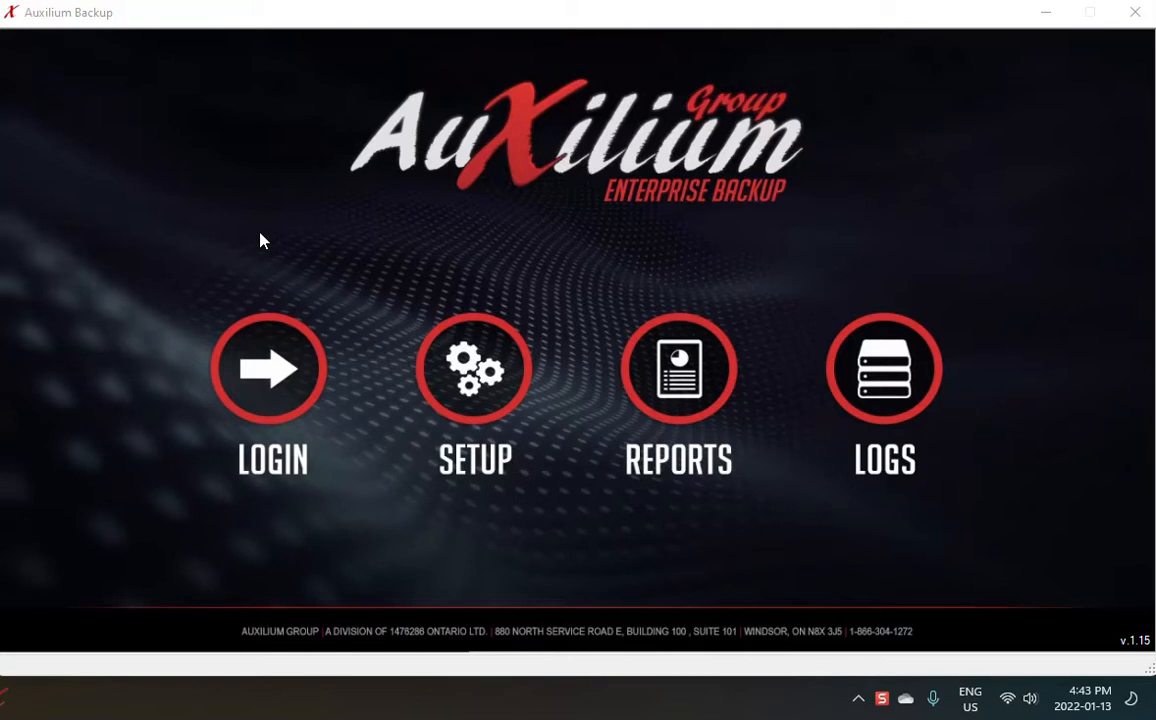
Step: Save the login settings with the prefilled spoke, username and password
left_click(268, 376)
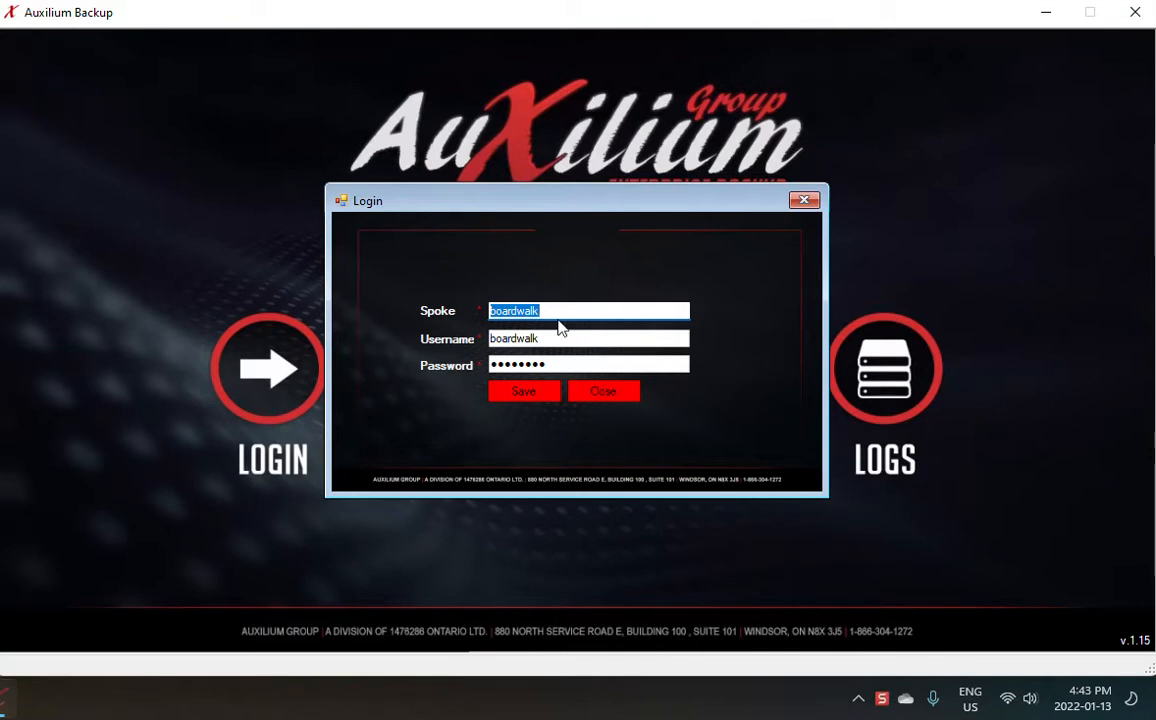
left_click(558, 310)
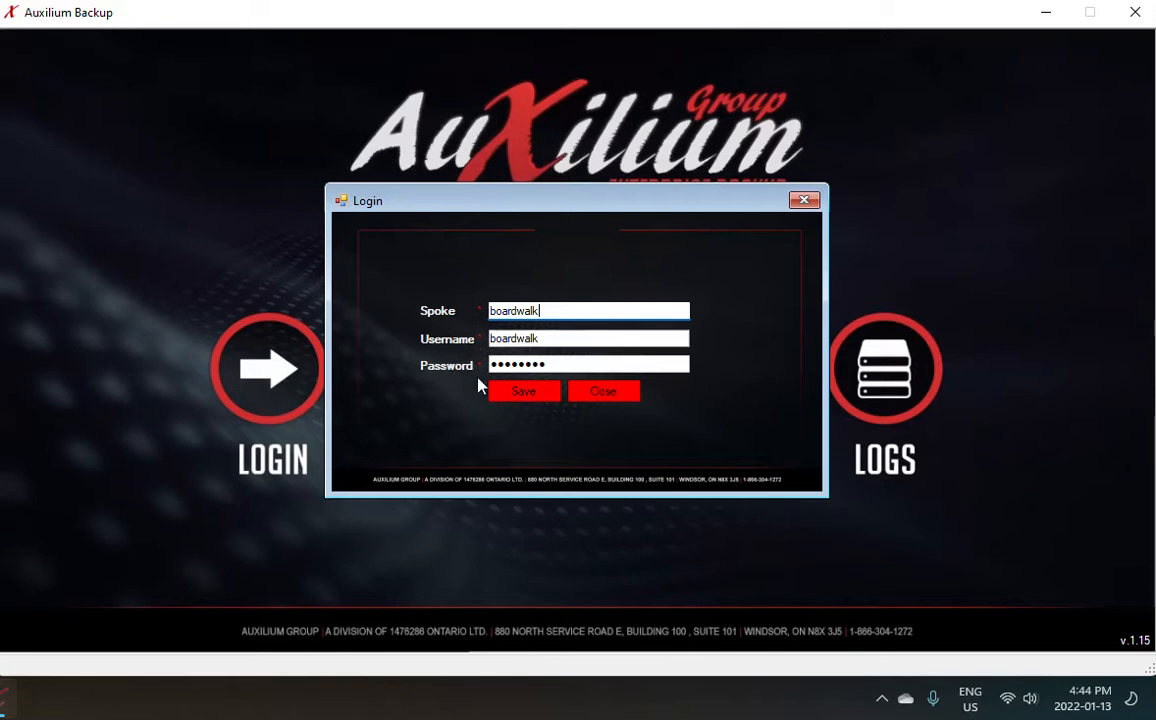
left_click(527, 394)
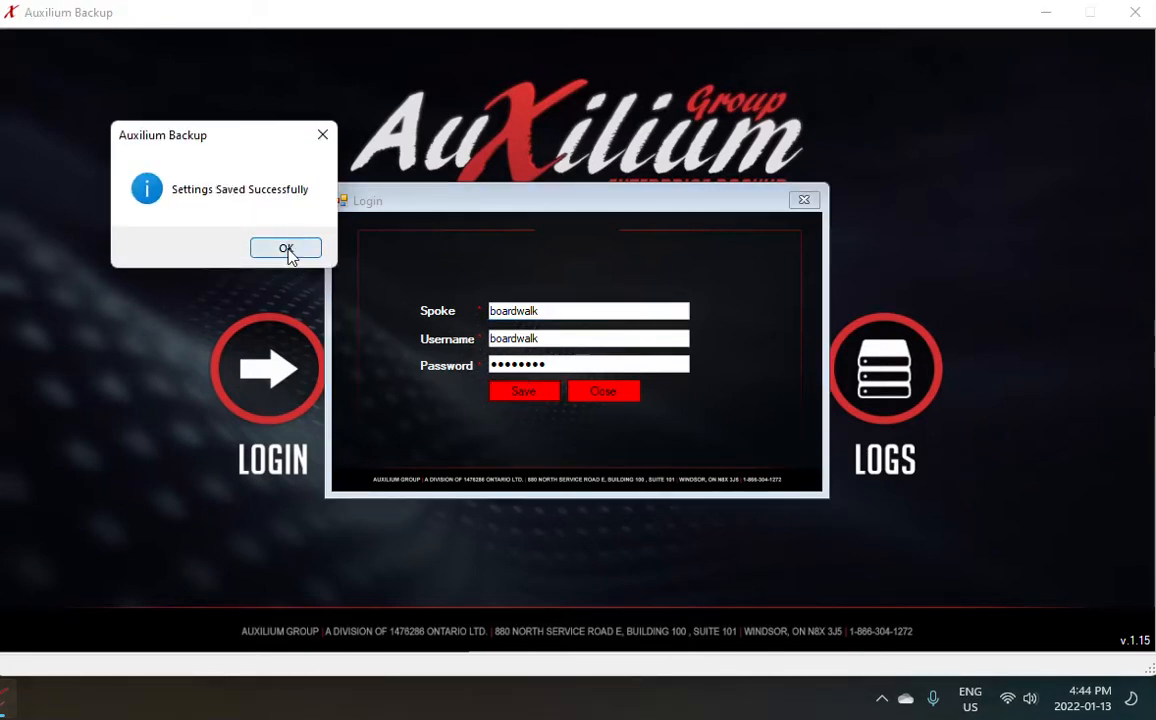
left_click(287, 249)
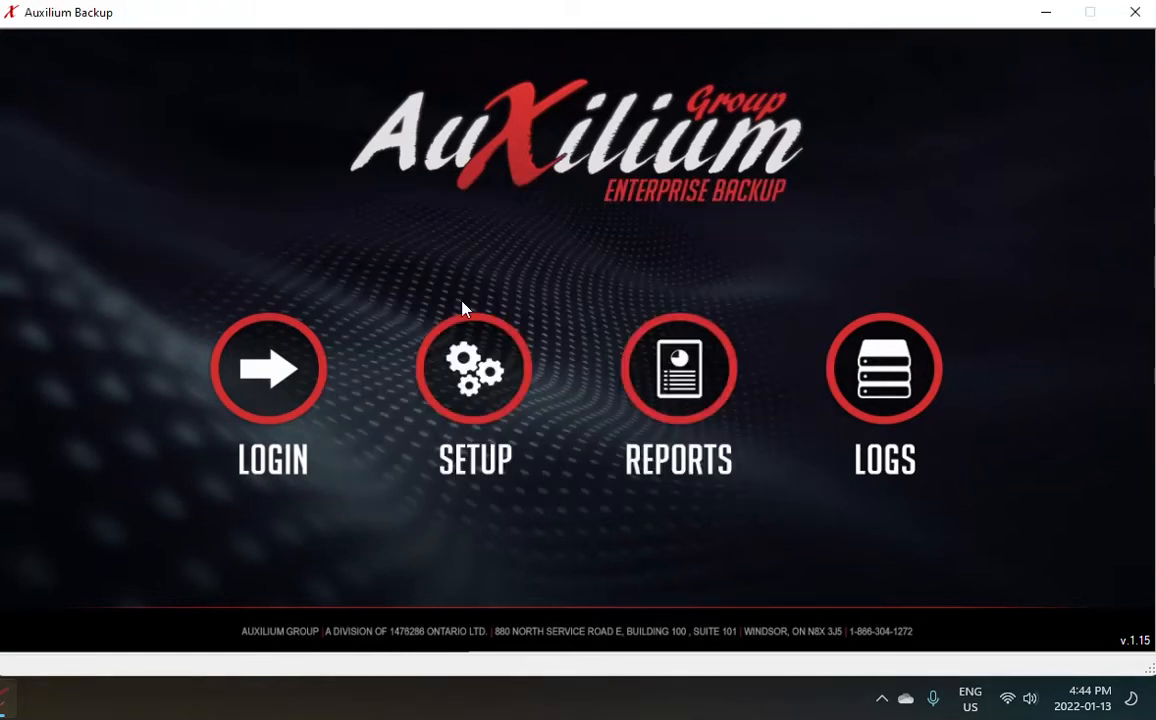
Step: Open the backup setup and select every available application except All Users for backup
left_click(466, 314)
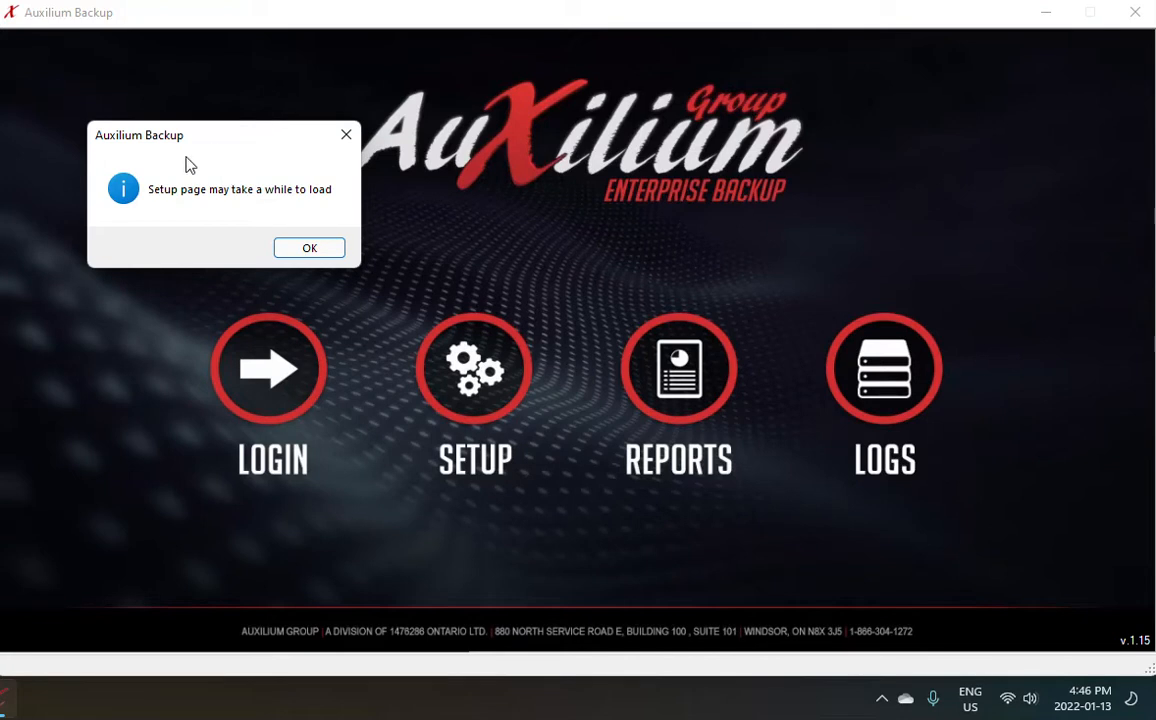
left_click(310, 248)
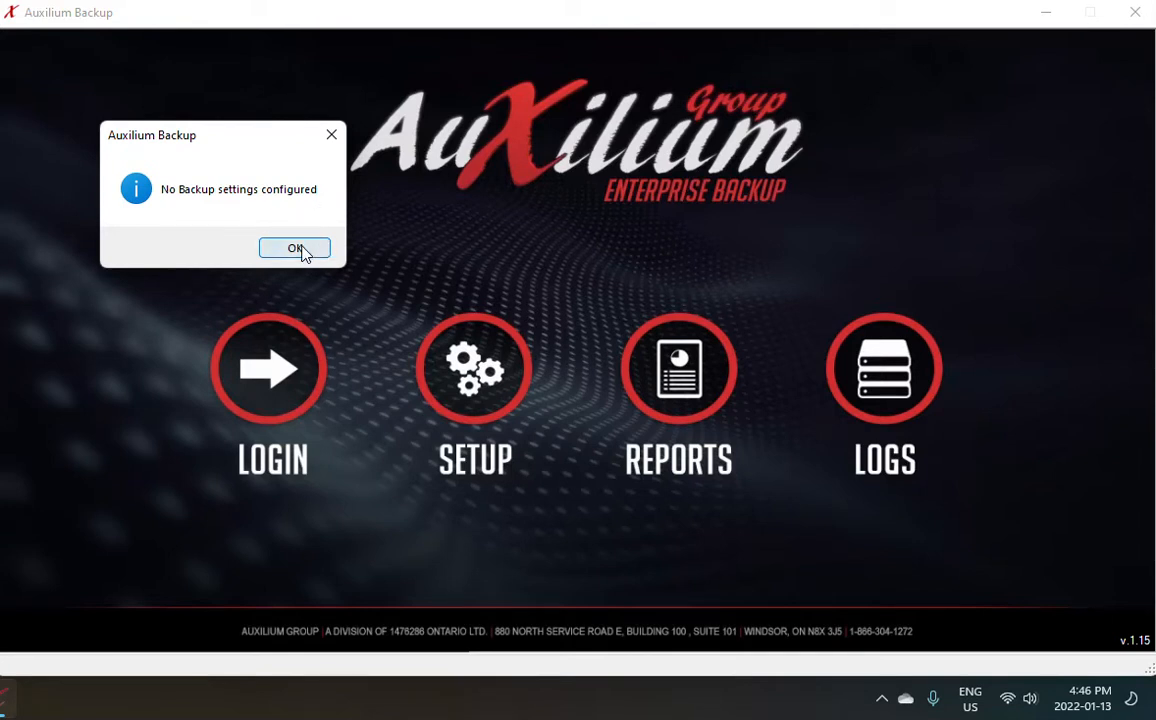
left_click(302, 249)
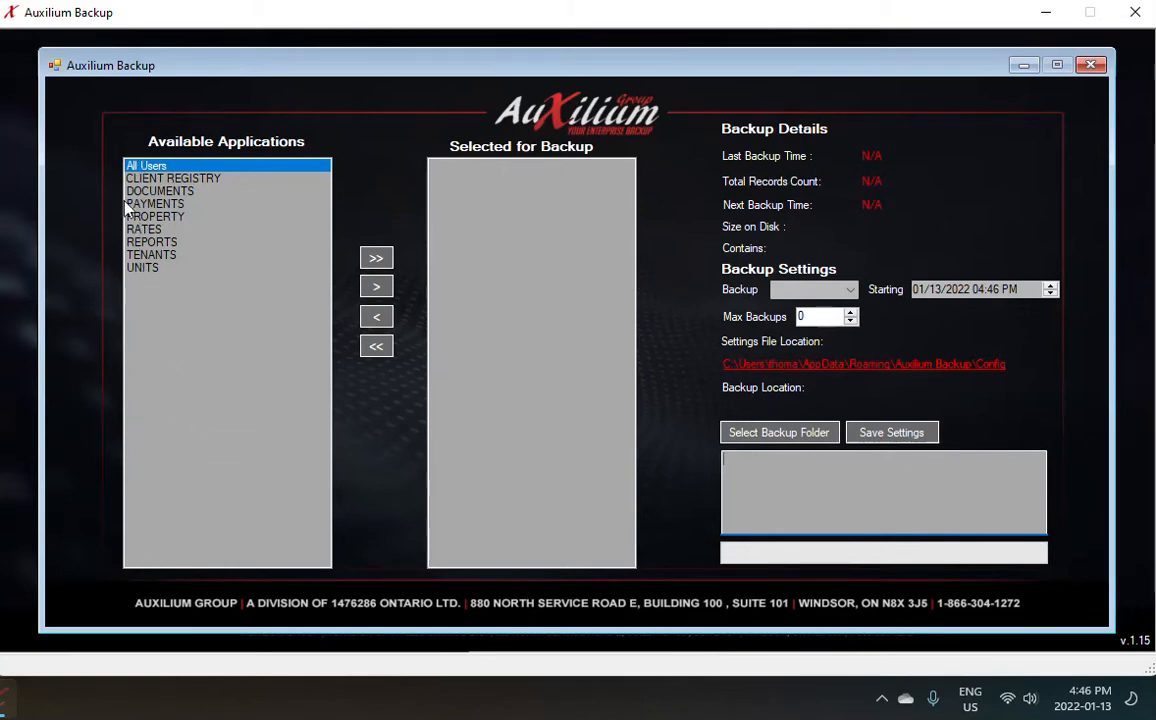
left_click(377, 259)
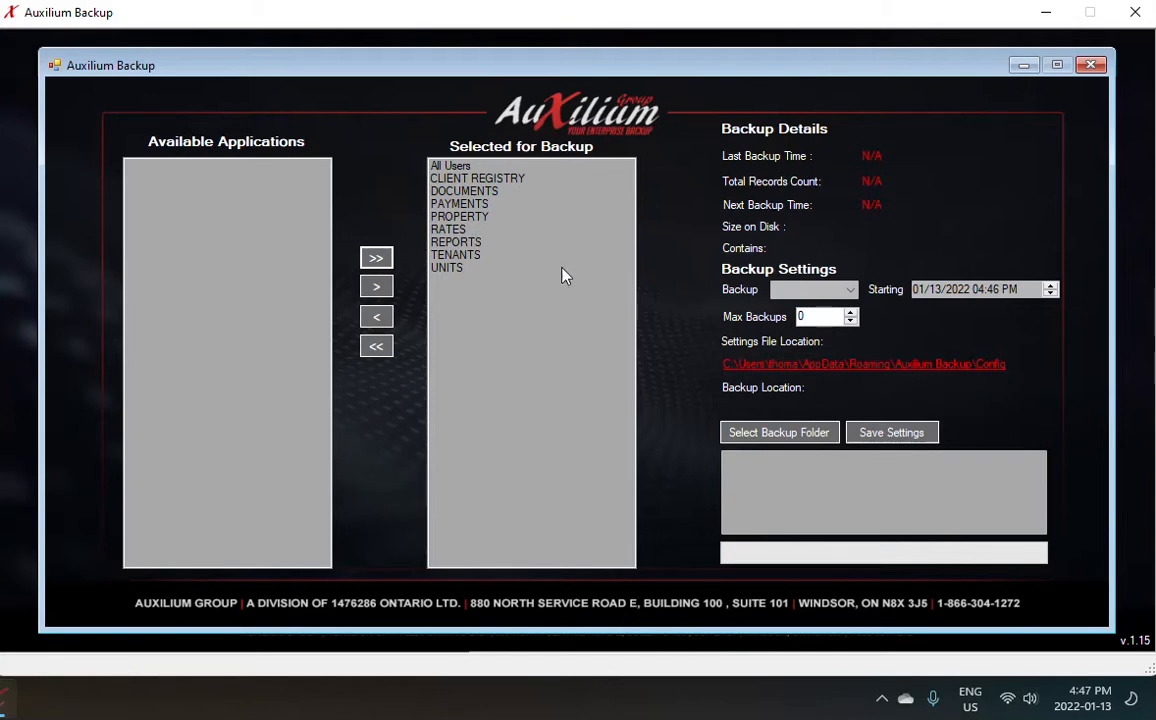
left_click(443, 166)
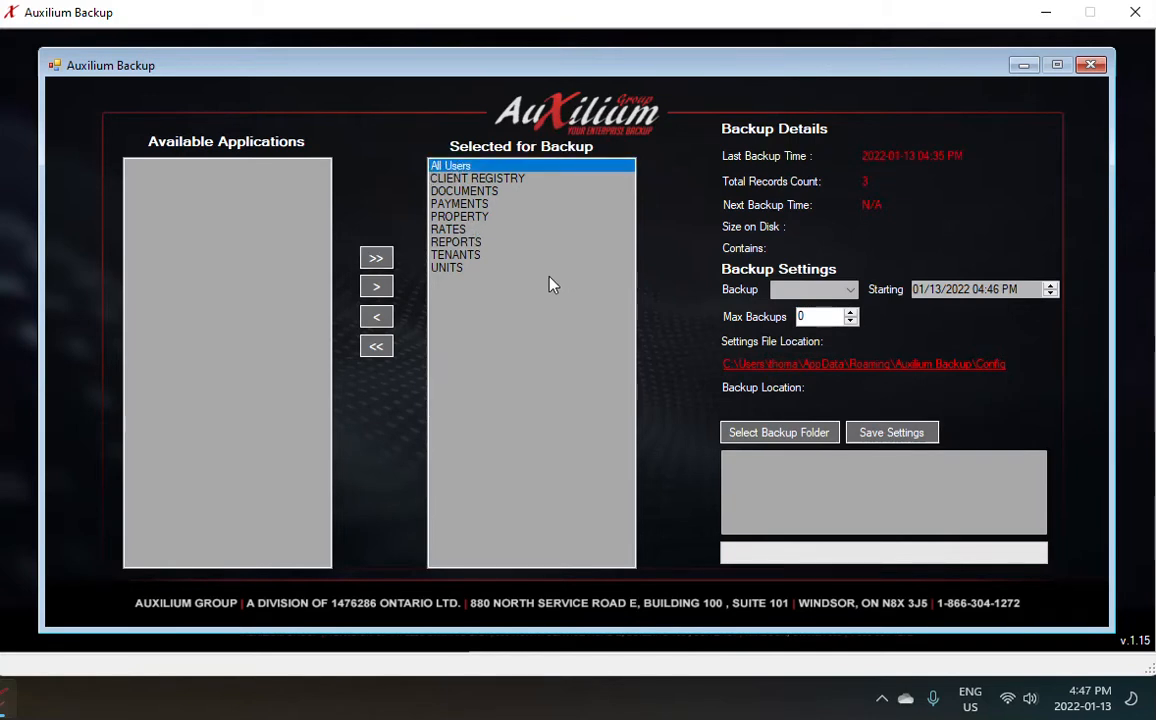
left_click(377, 317)
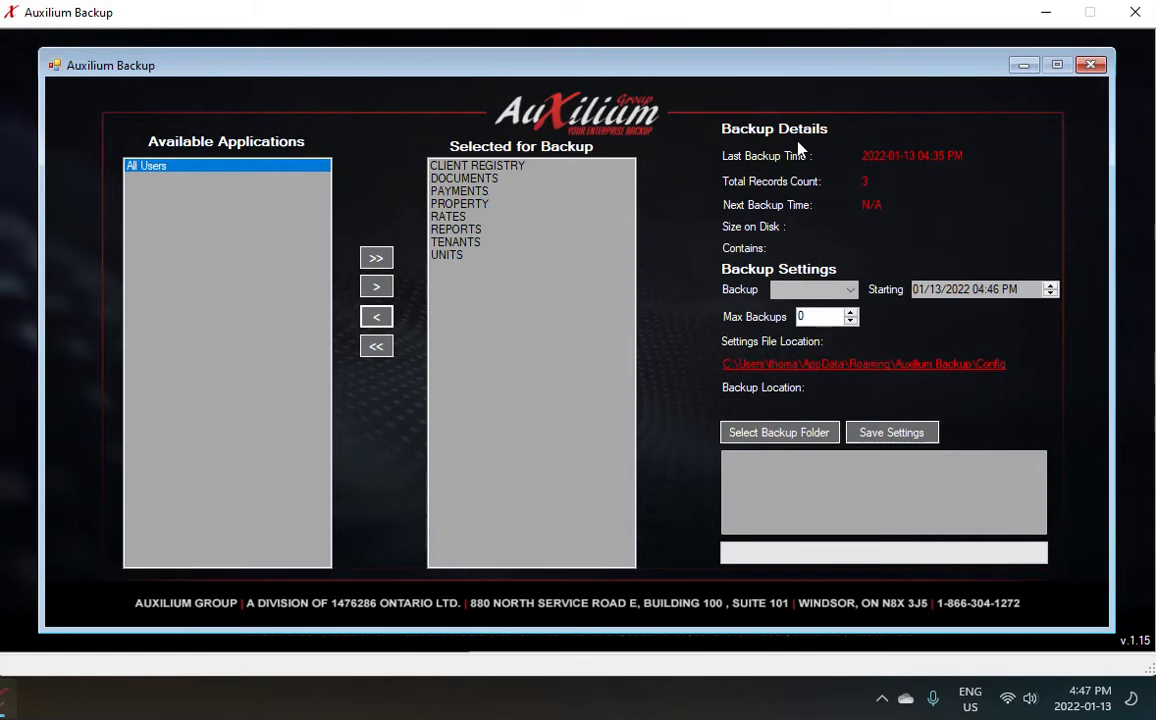
Step: Schedule a daily backup starting 01/14/2022 at 12:00 AM
left_click(818, 292)
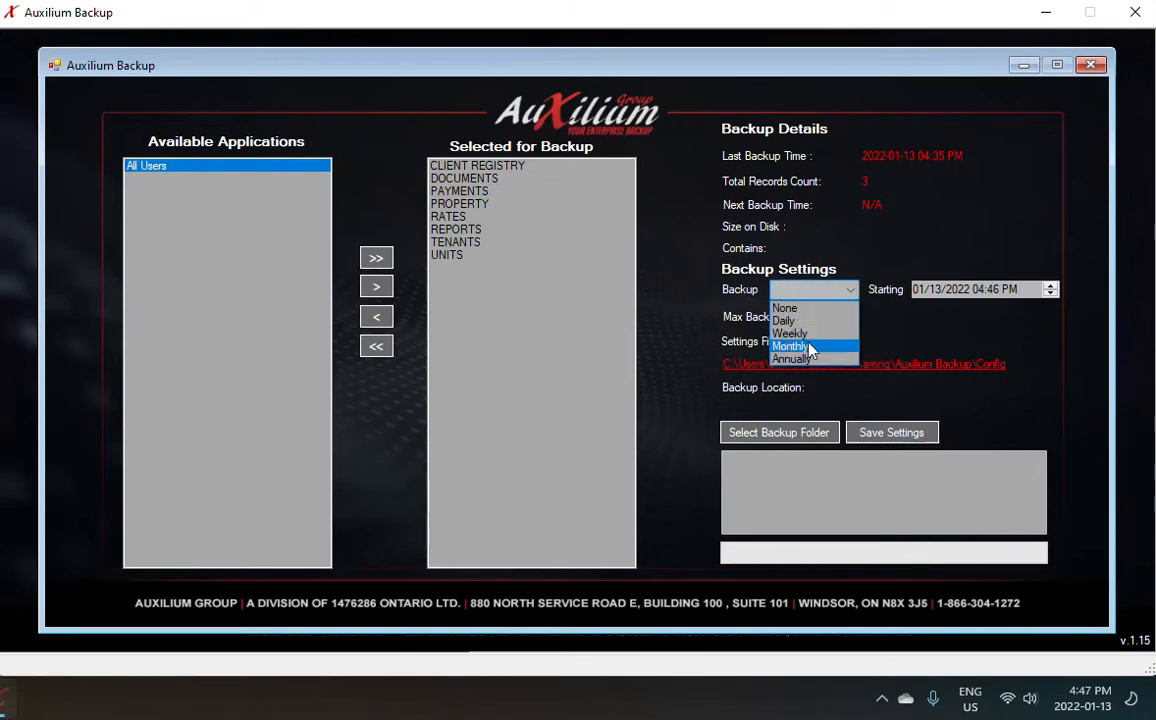
left_click(788, 321)
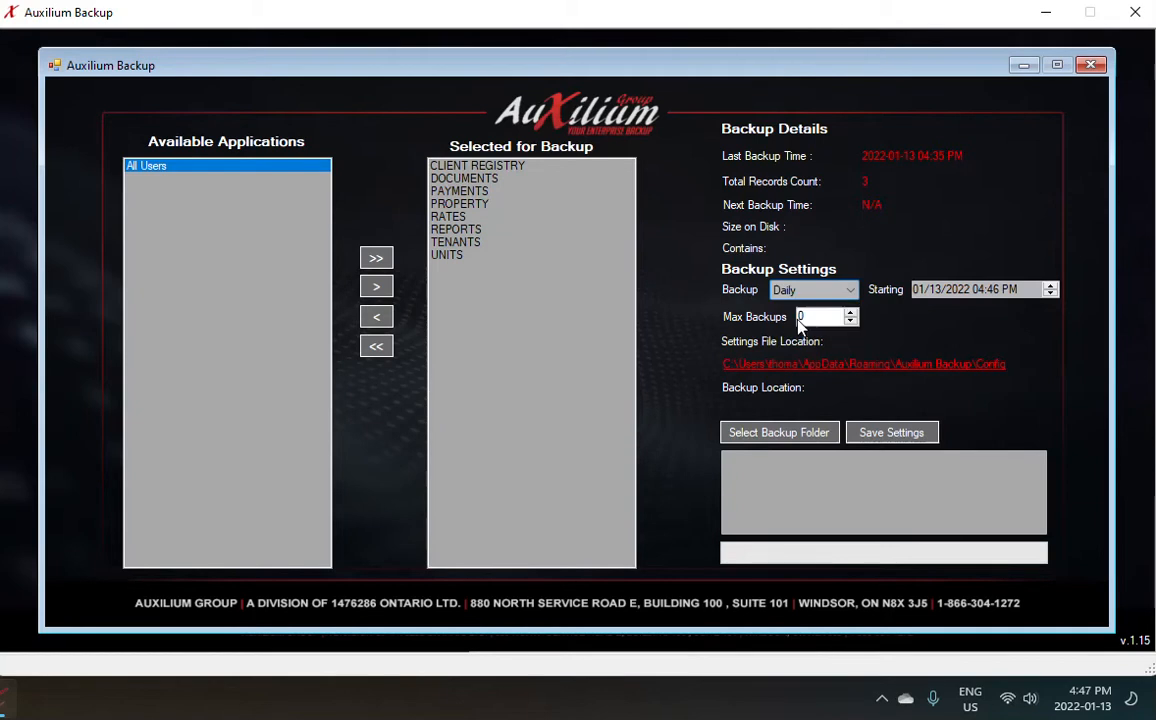
left_click(936, 289)
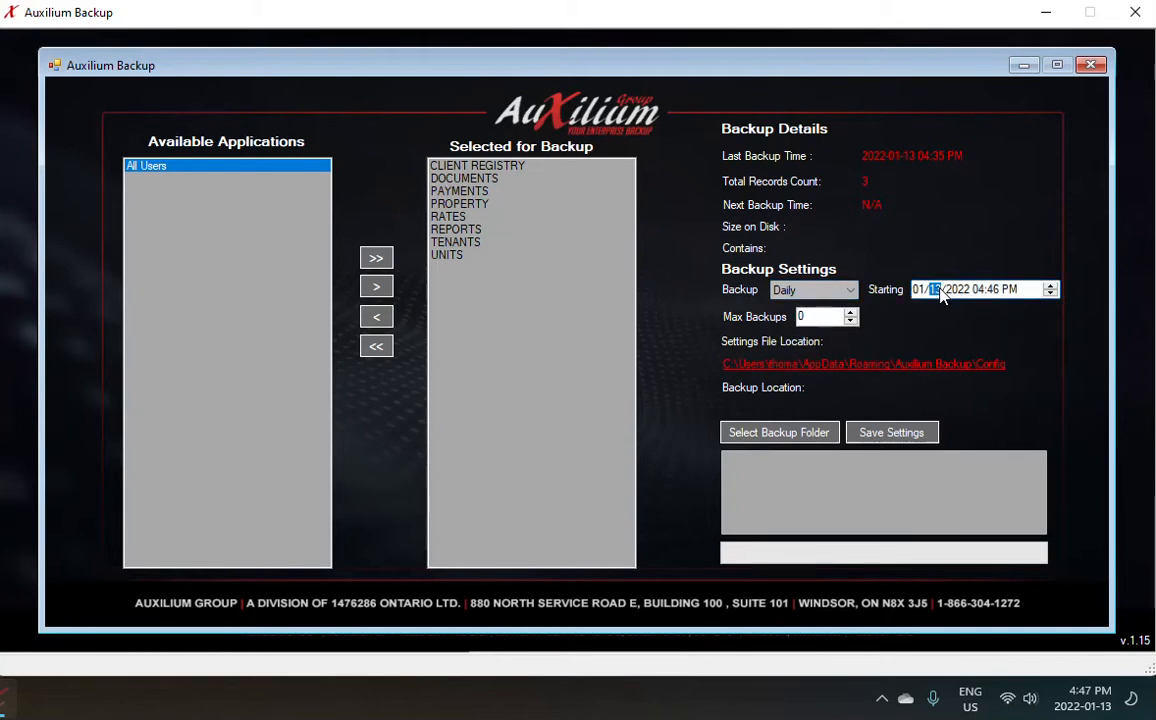
type("14")
left_click(978, 291)
type("12")
left_click(994, 291)
type("00")
left_click(1008, 290)
type("a")
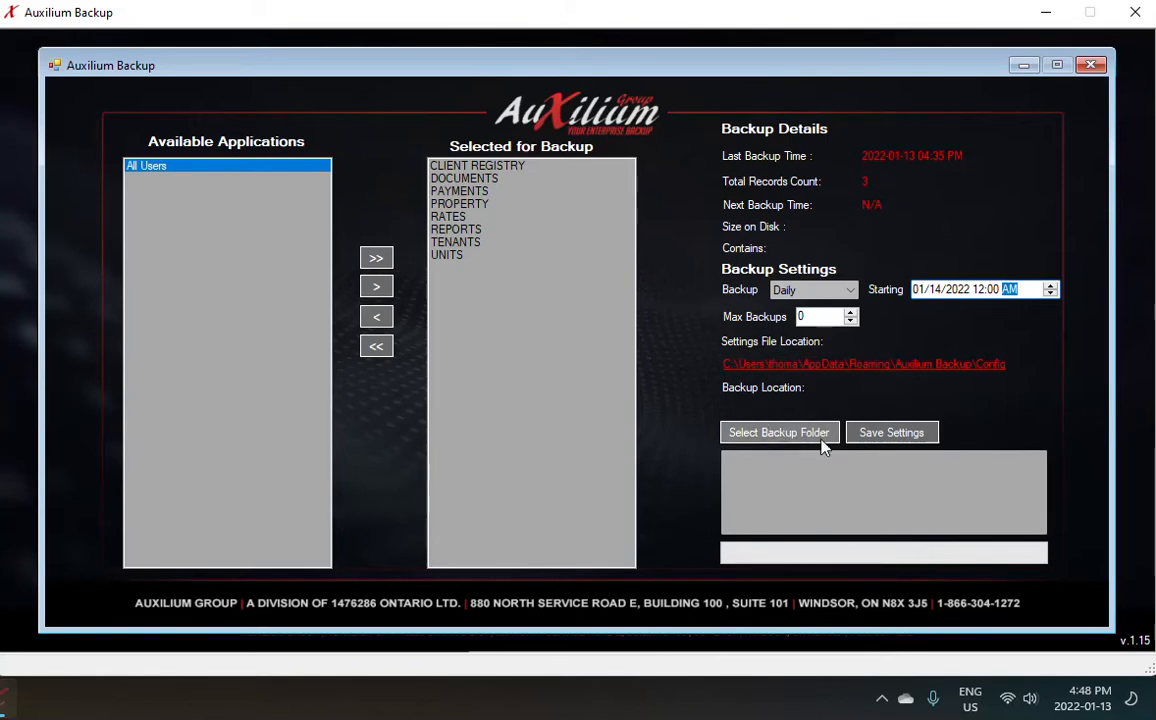
Step: Set the backup location to D:\Auxilium Backup Files\Boardwalk and save the backup settings
left_click(781, 435)
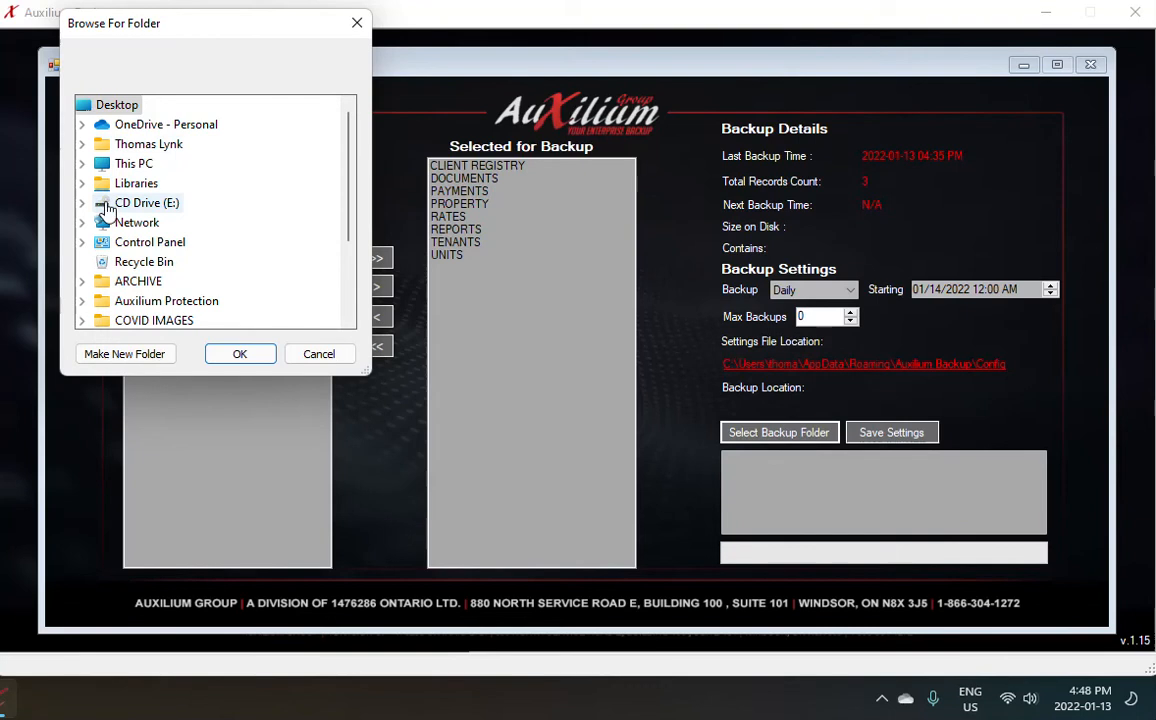
left_click(82, 164)
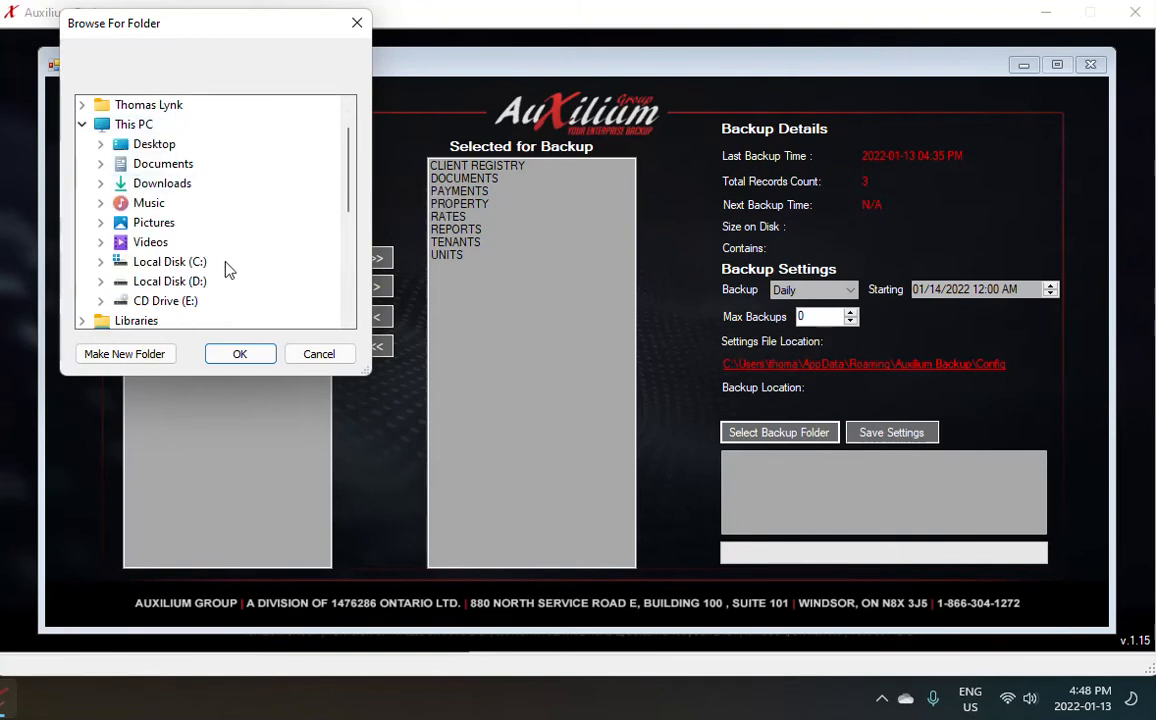
left_click(100, 281)
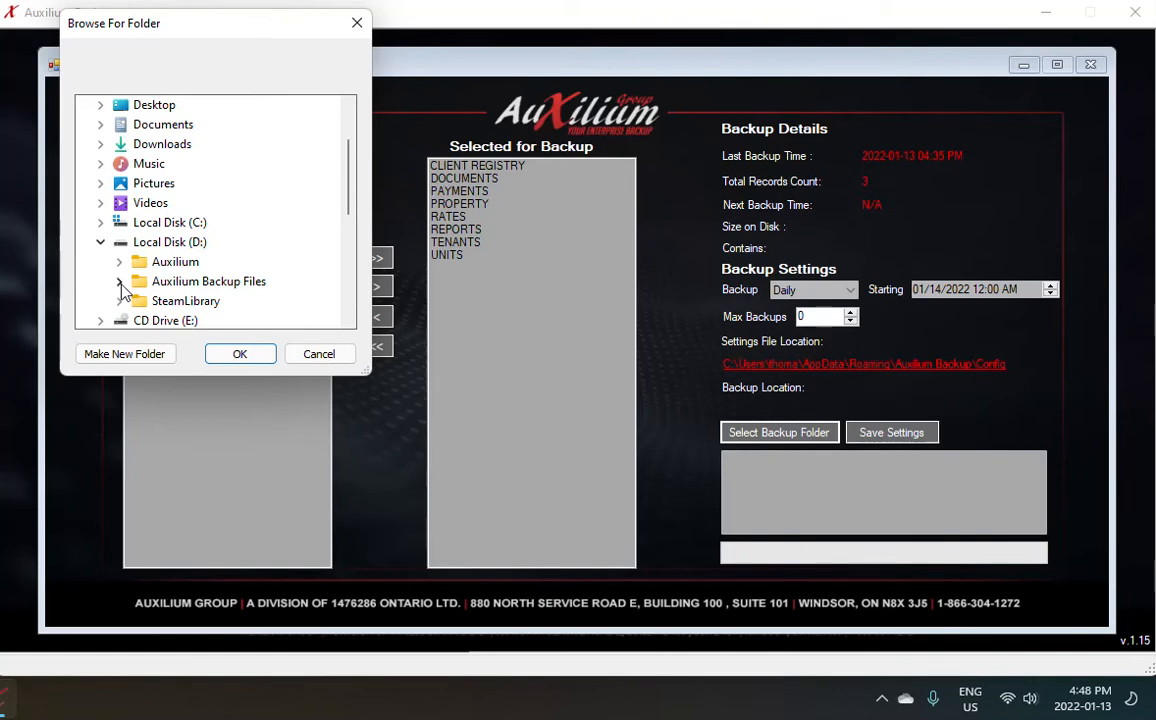
left_click(119, 281)
left_click(200, 286)
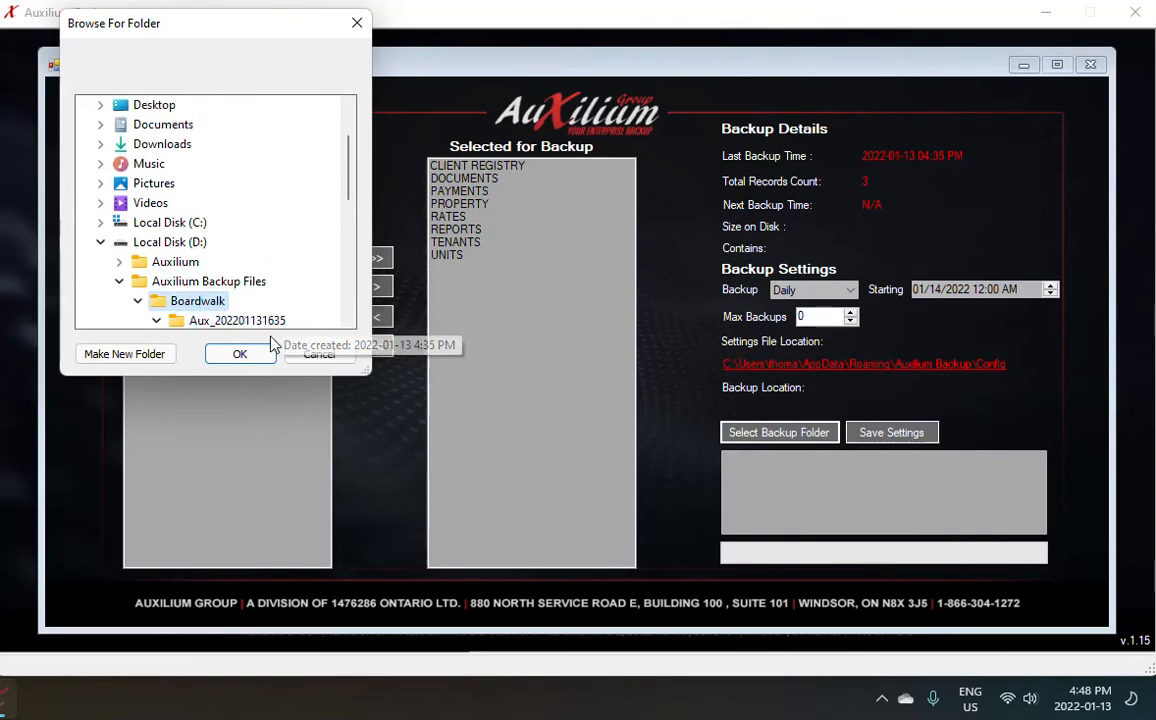
scroll(235, 270, "down", 1)
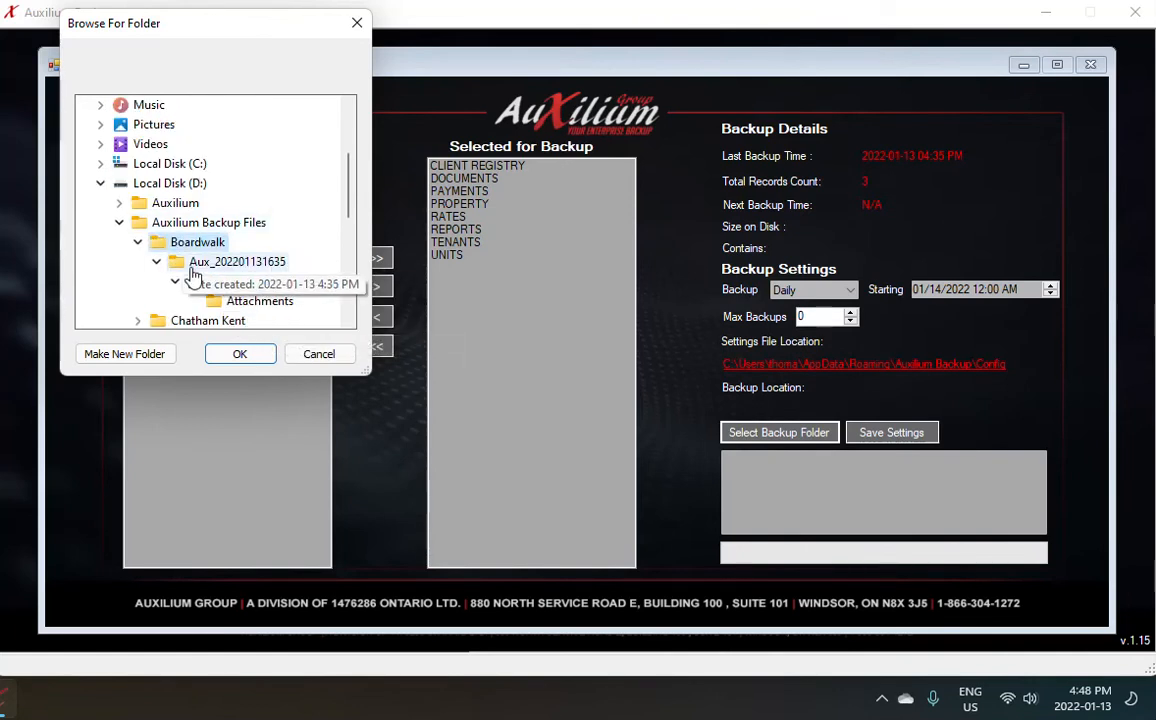
left_click(241, 354)
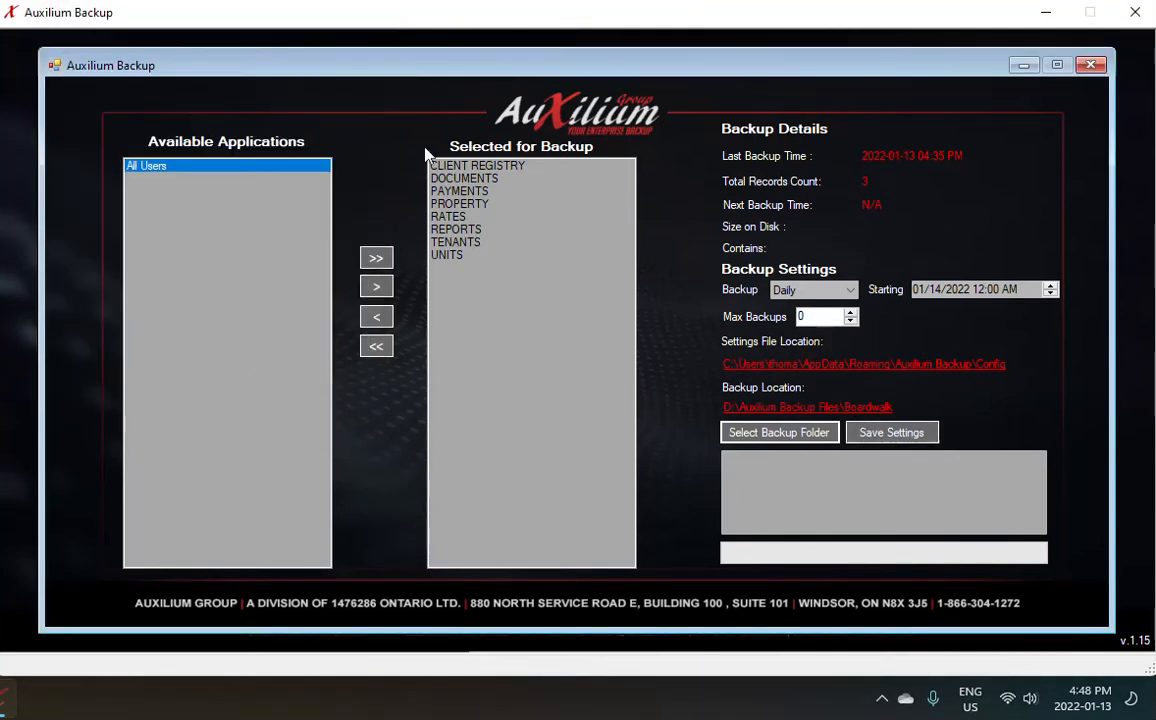
left_click(893, 434)
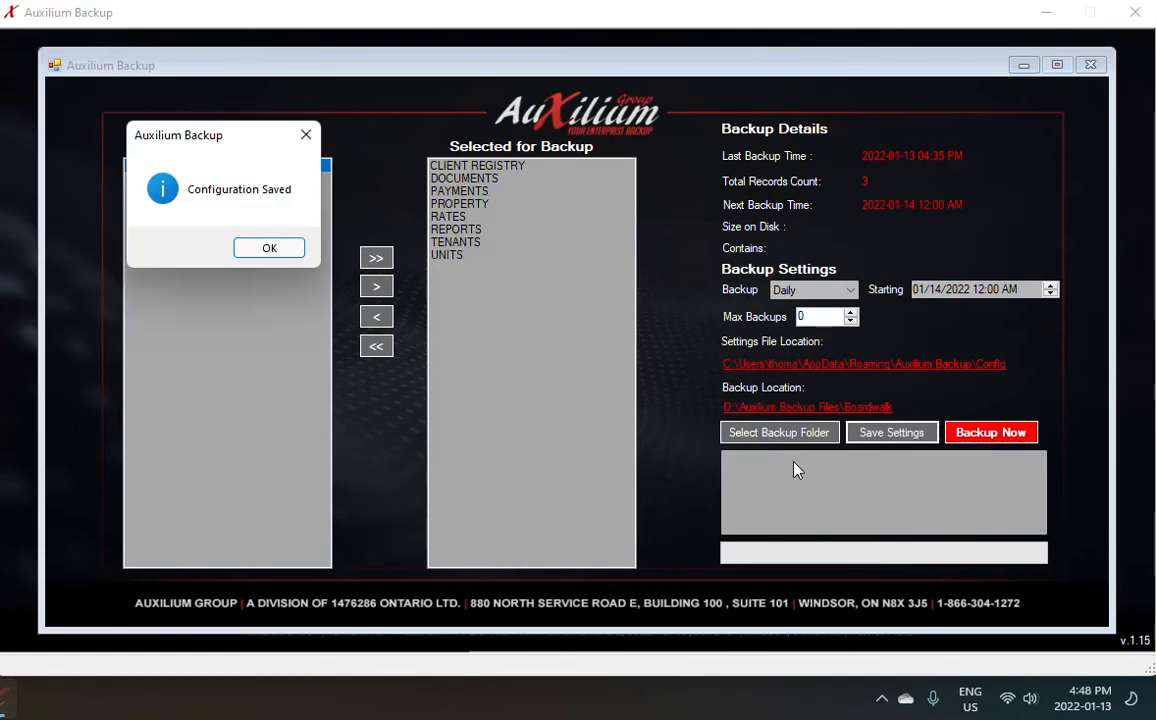
left_click(272, 248)
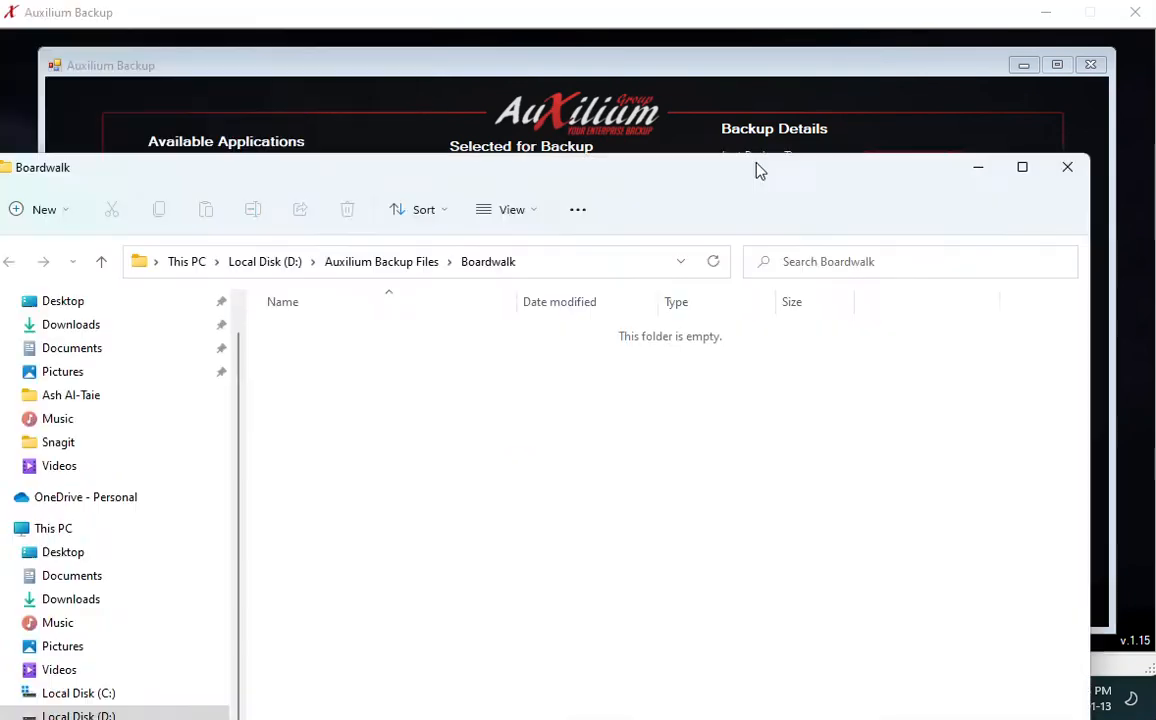
Step: Close the Boardwalk folder window and run the backup immediately, minimizing the backup program while it runs
left_click_drag(756, 170, 805, 45)
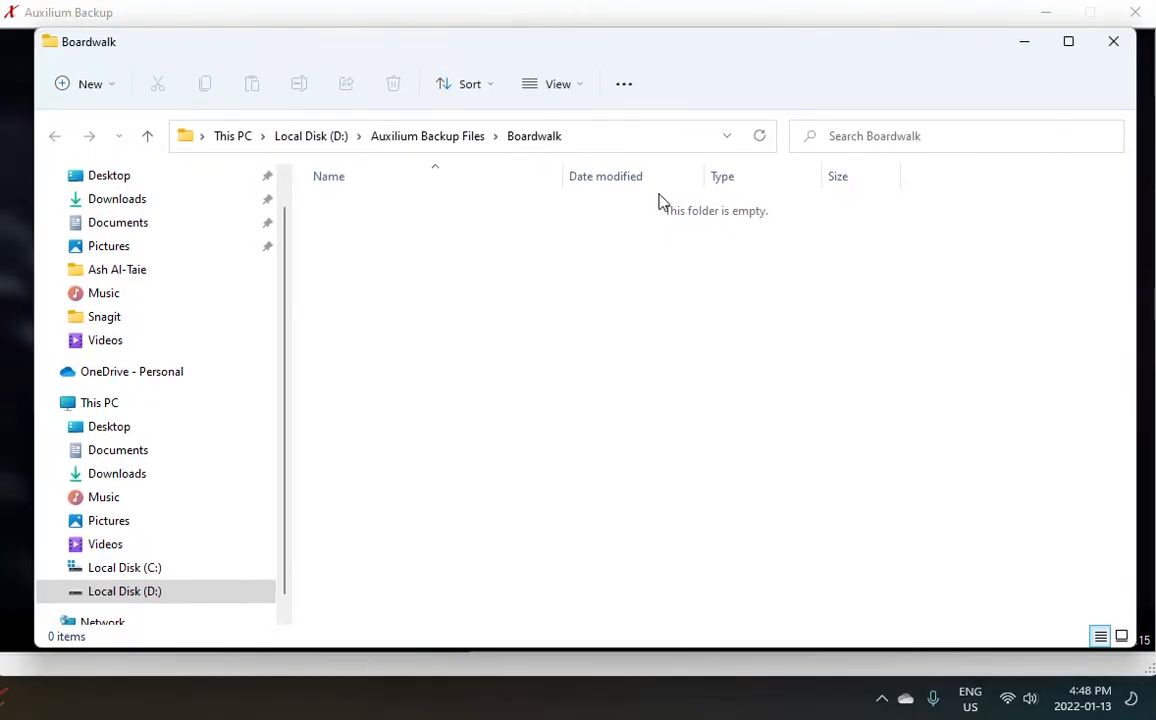
left_click(1113, 42)
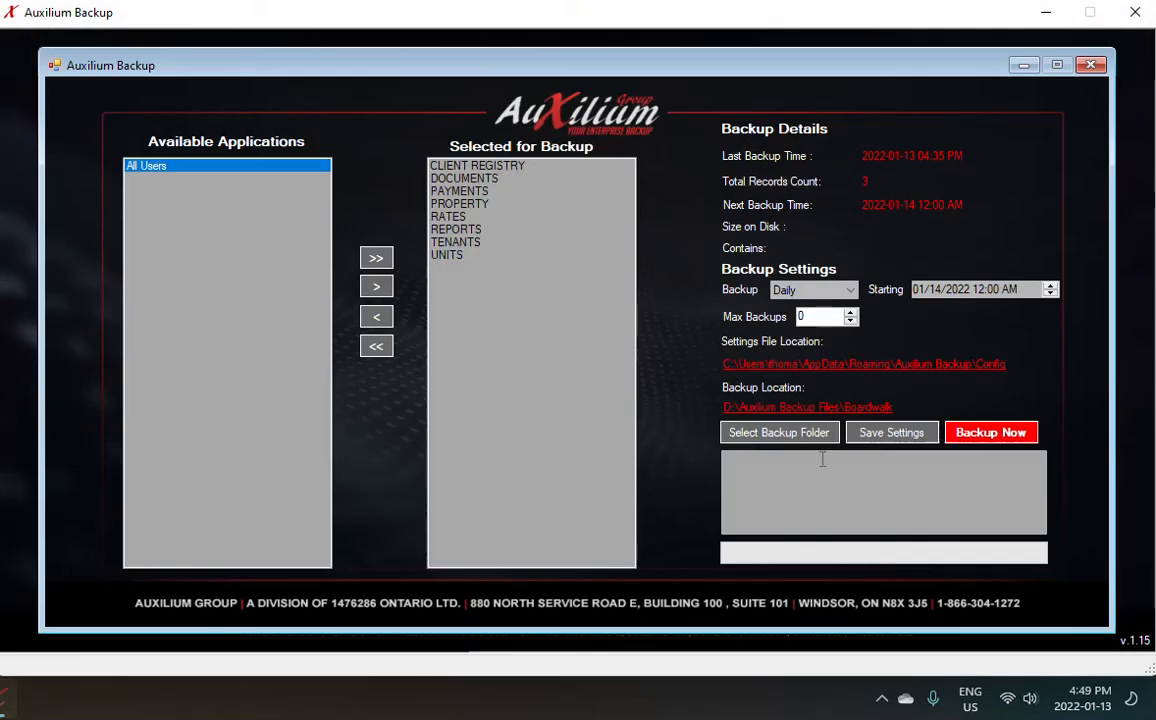
left_click(1000, 437)
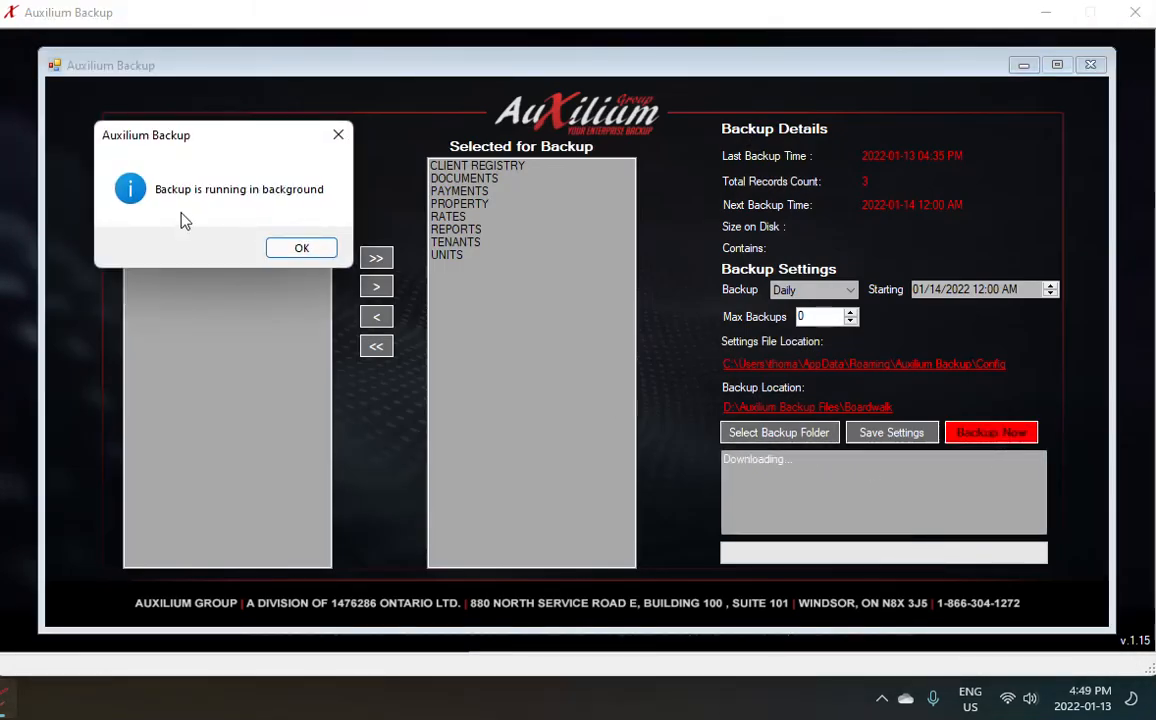
left_click(302, 249)
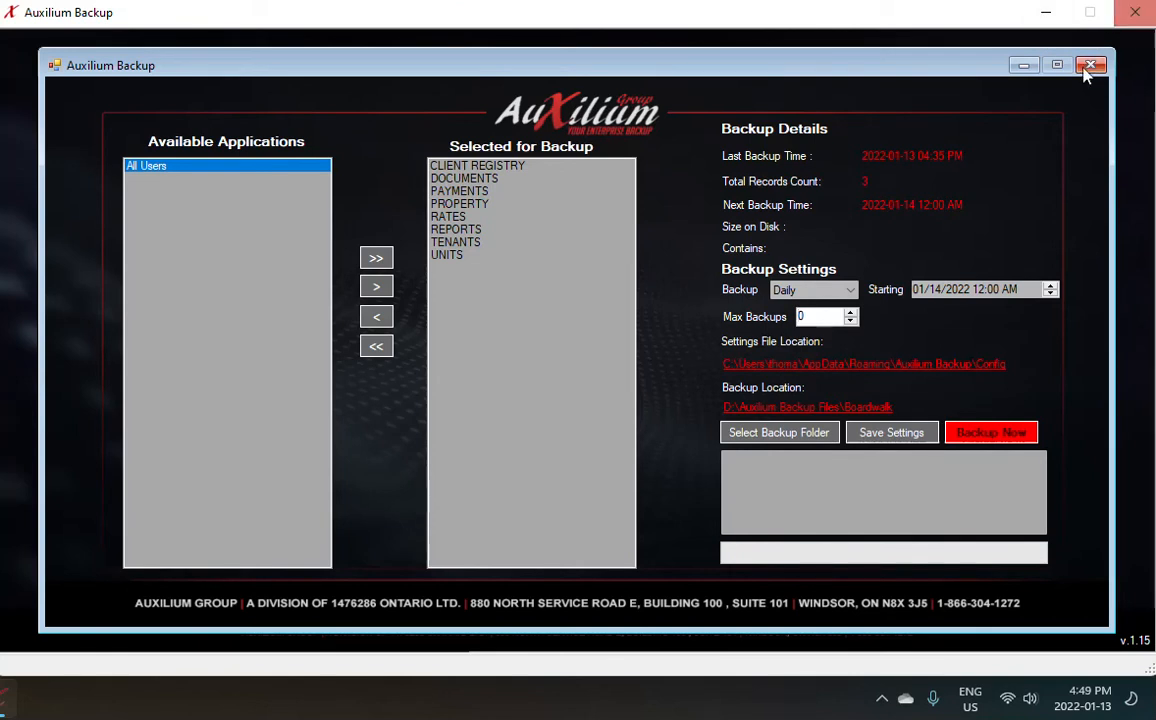
left_click(1046, 15)
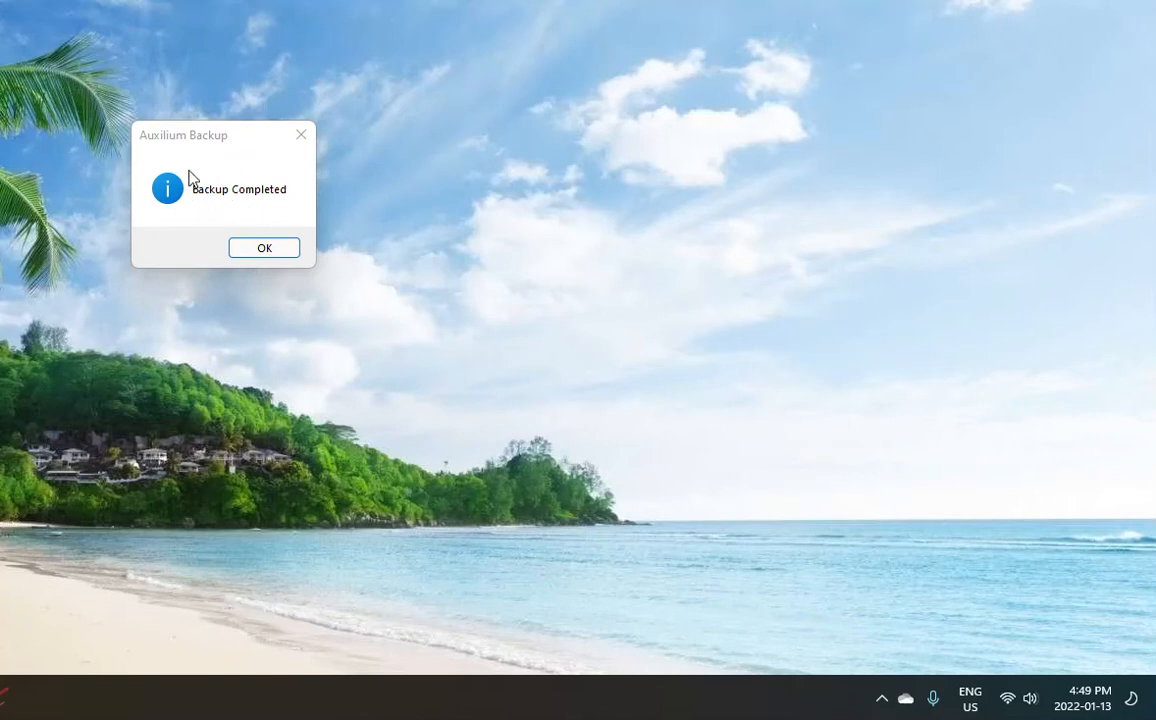
left_click(266, 250)
left_click(881, 698)
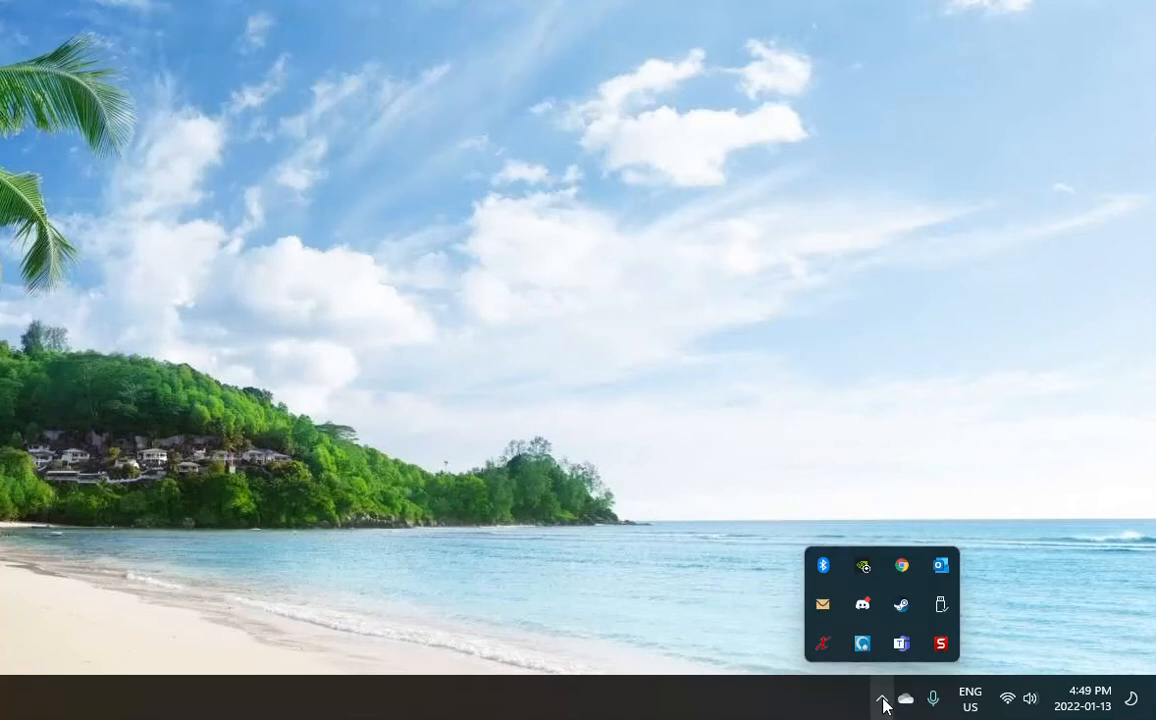
left_click(830, 646)
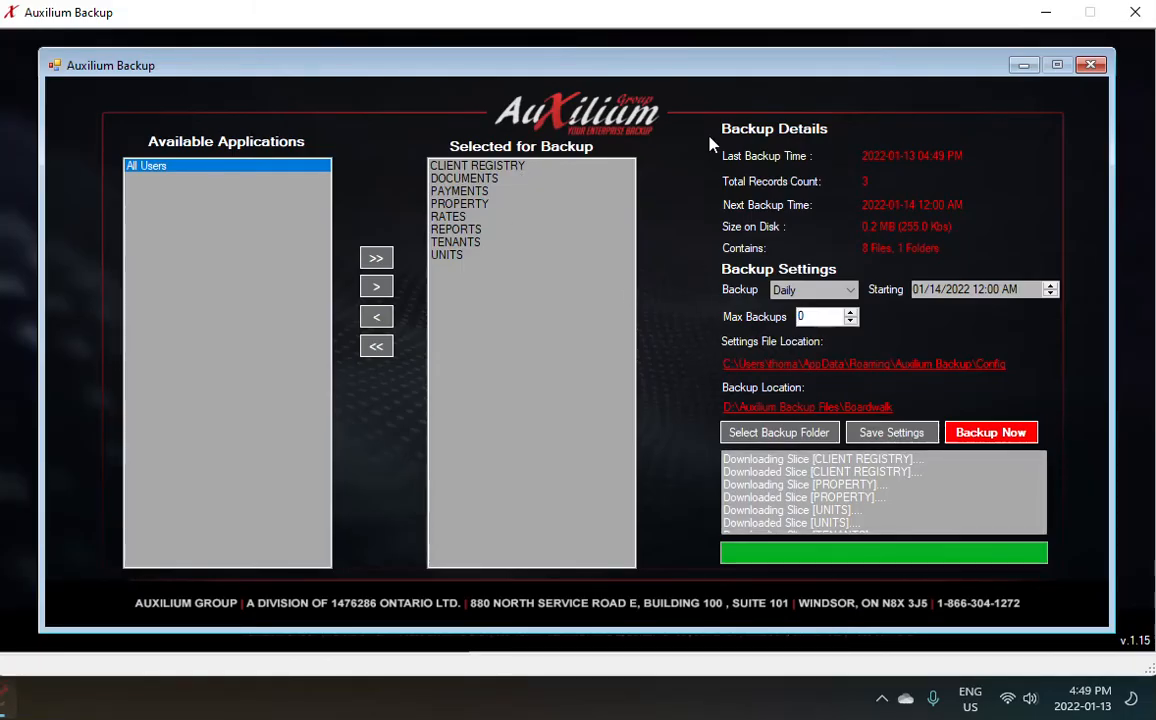
left_click(848, 409)
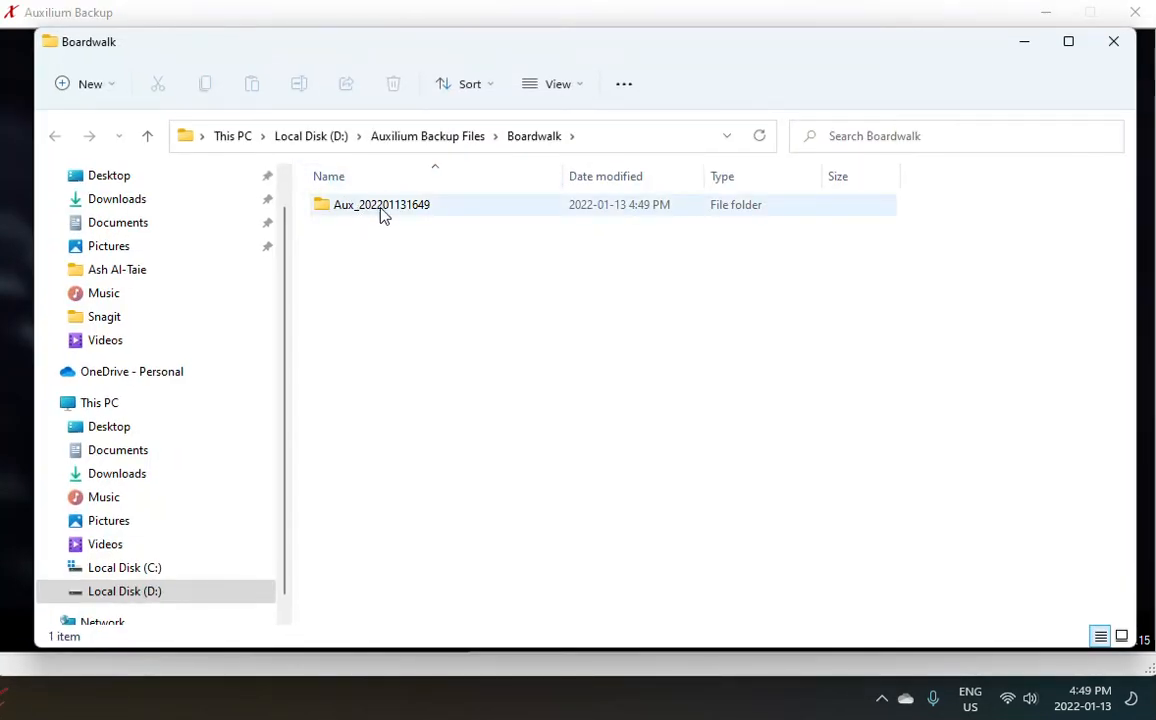
double_click(376, 213)
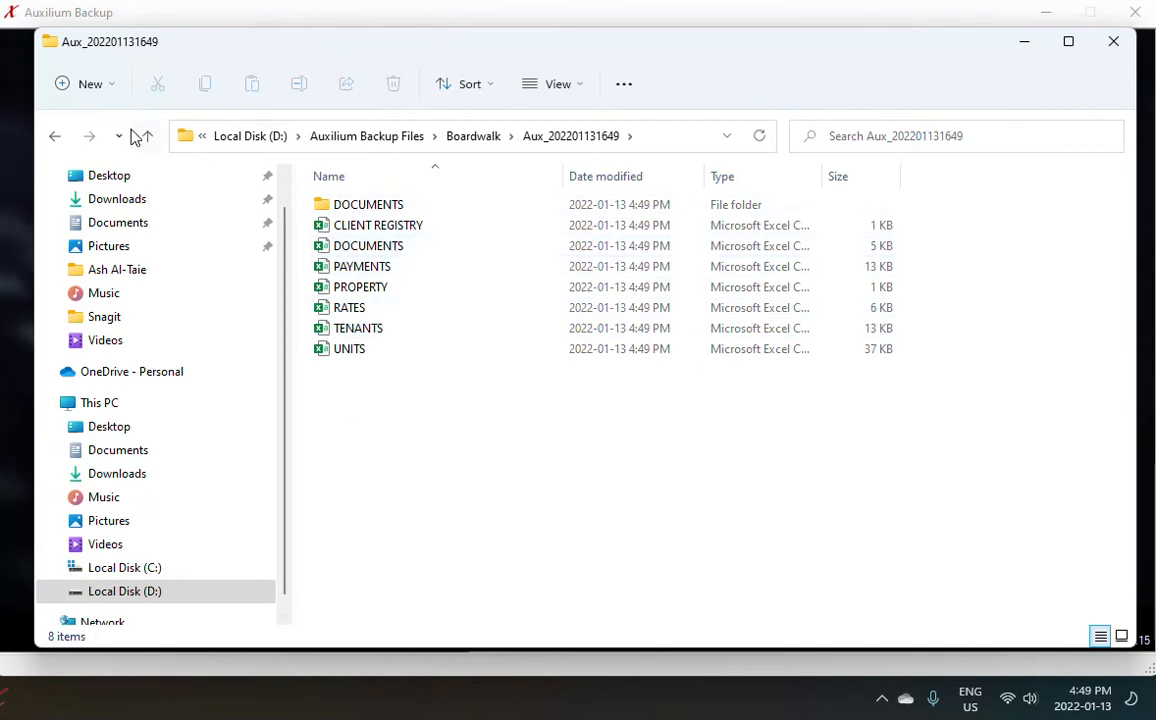
left_click(1022, 42)
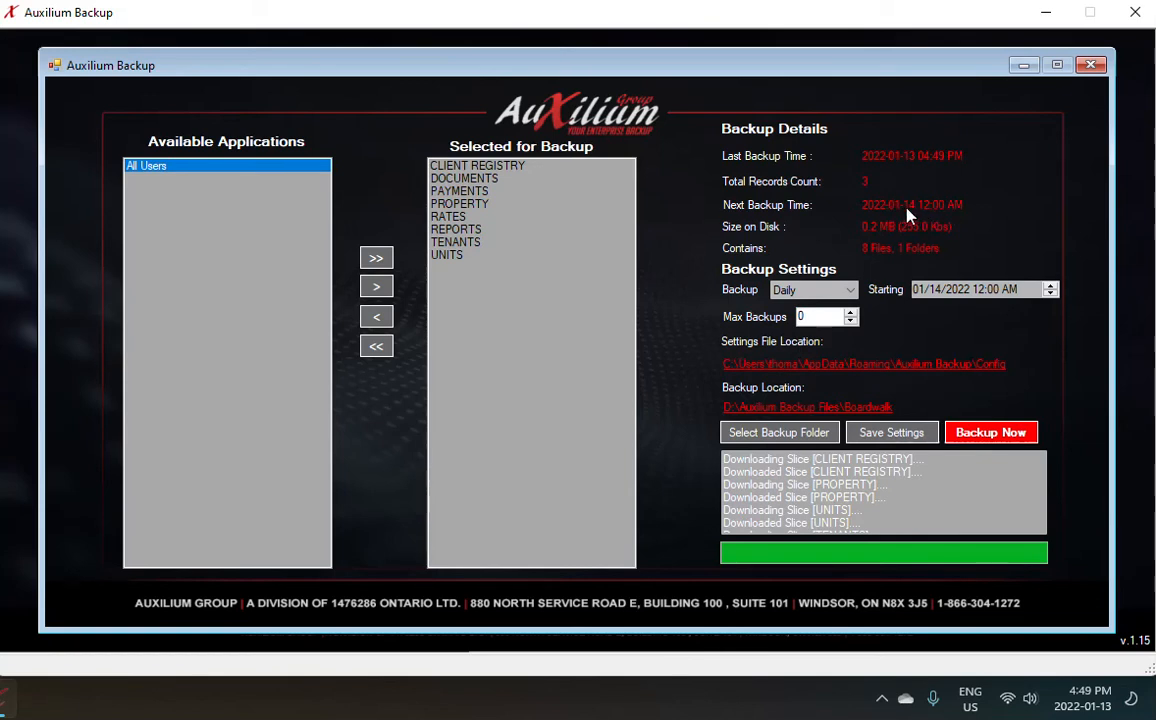
Step: Minimize the setup page and view the log details for the 2022-01-13 4:35 PM backup
left_click(1023, 66)
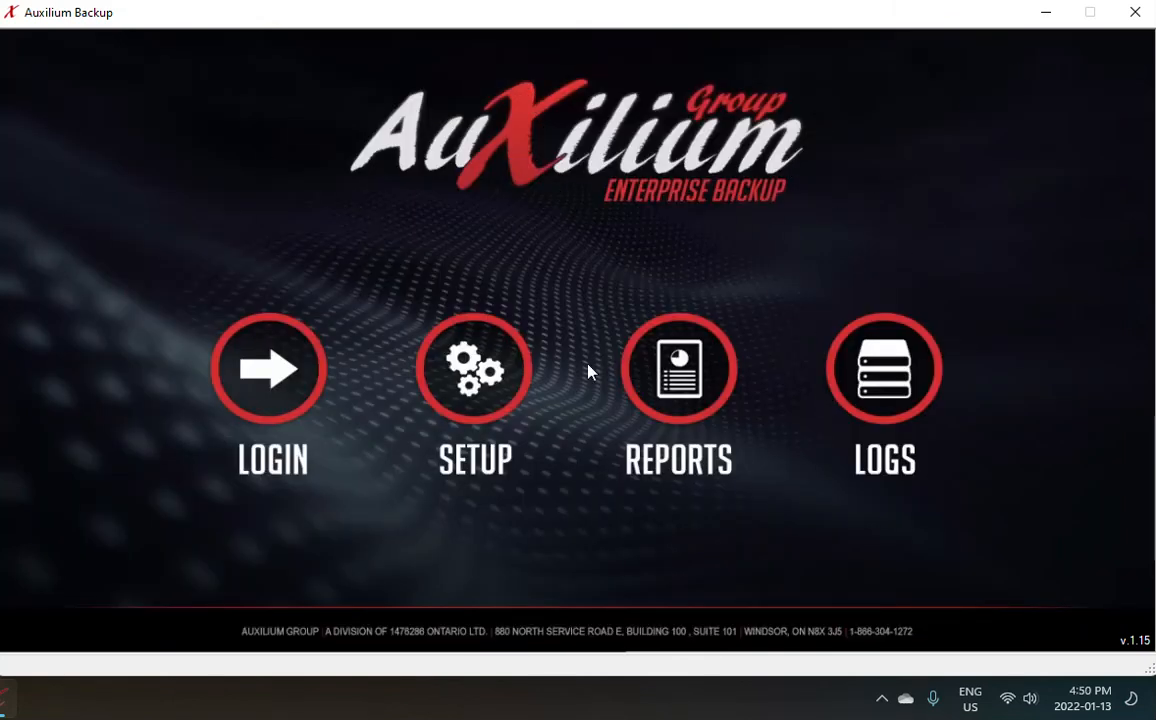
left_click(886, 372)
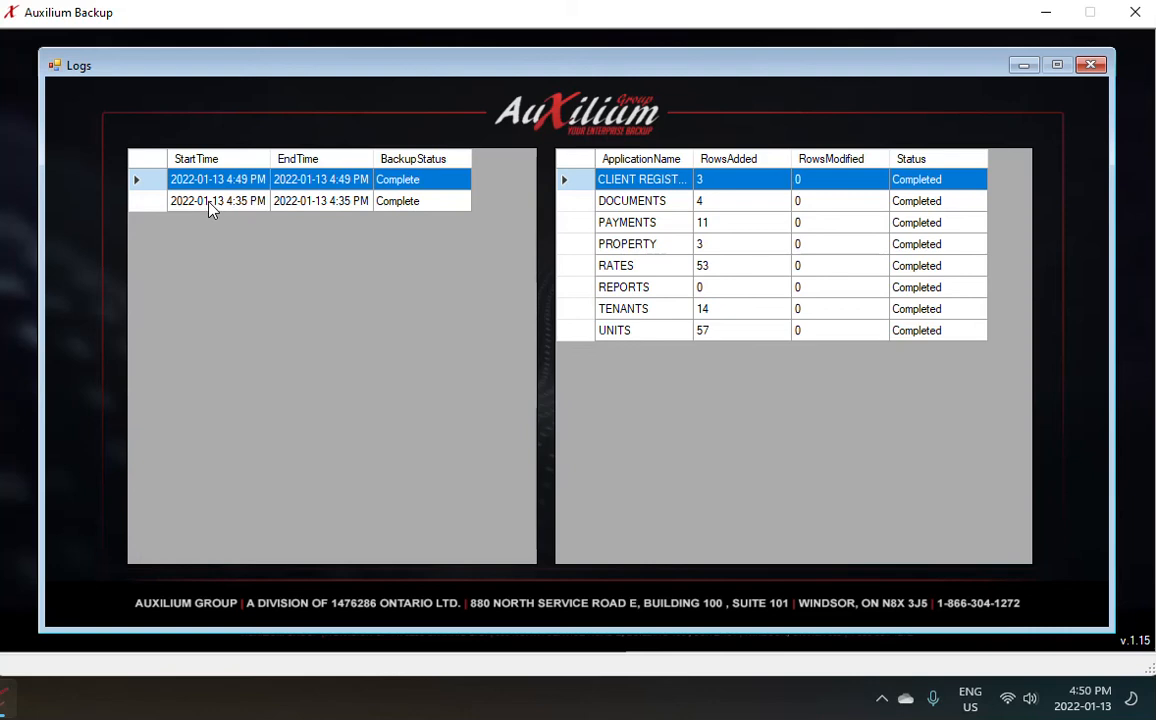
left_click(366, 208)
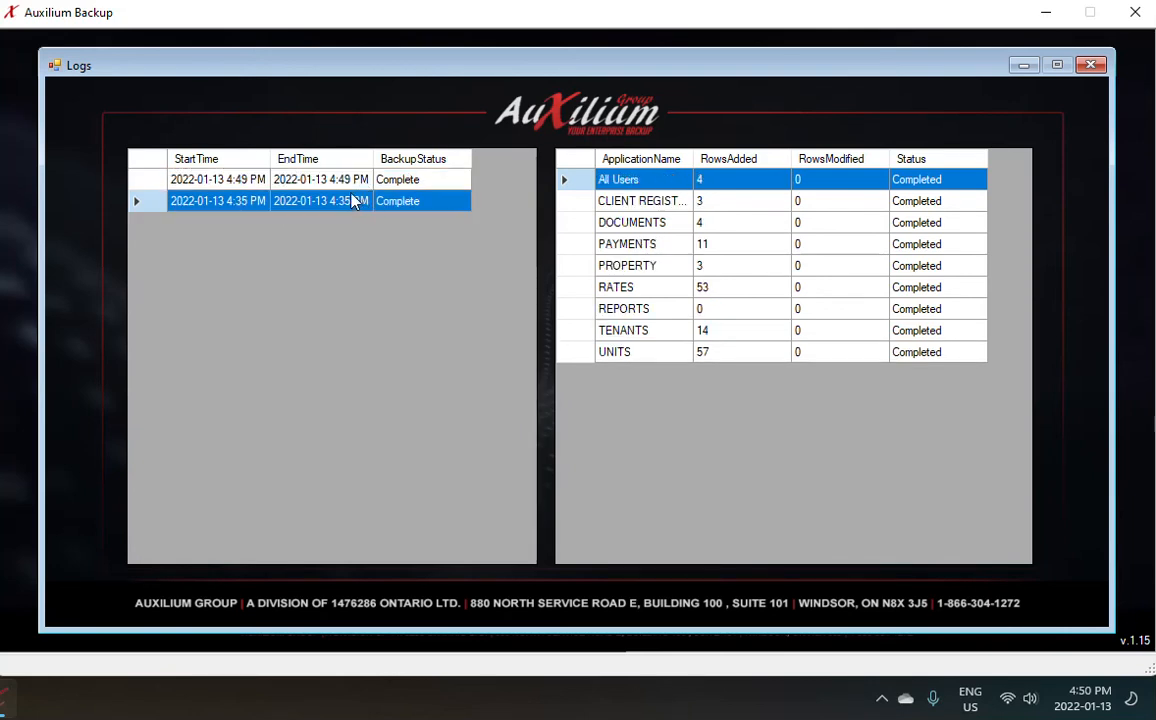
Step: View the log details for the 2022-01-13 4:49 PM backup, and minimize the logs page
left_click(345, 204)
left_click(246, 182)
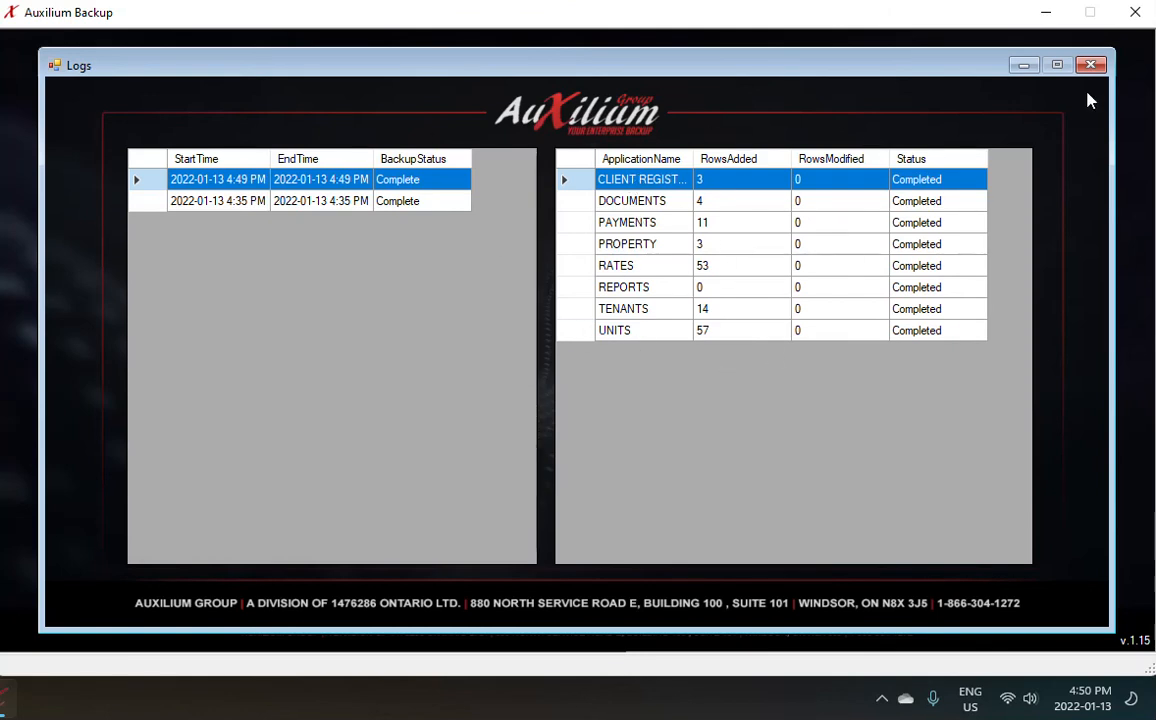
left_click(1024, 66)
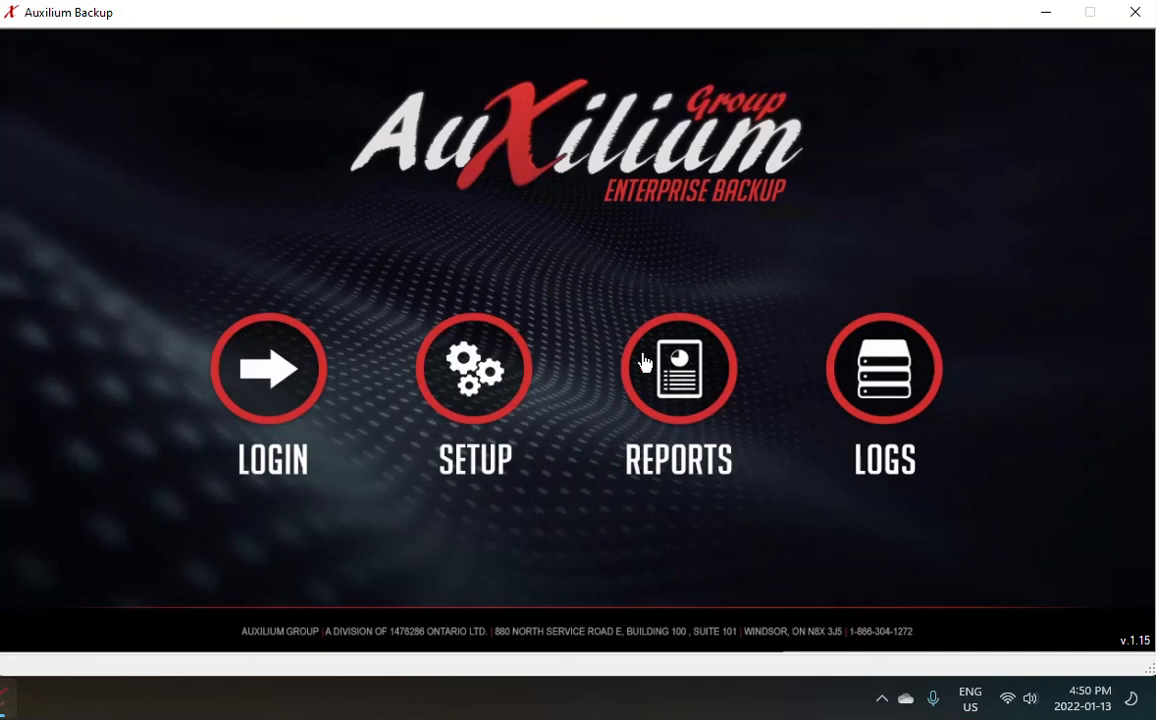
Step: Open the reports page and switch the slice to PROPERTY, and finally to TENANTS
left_click(693, 374)
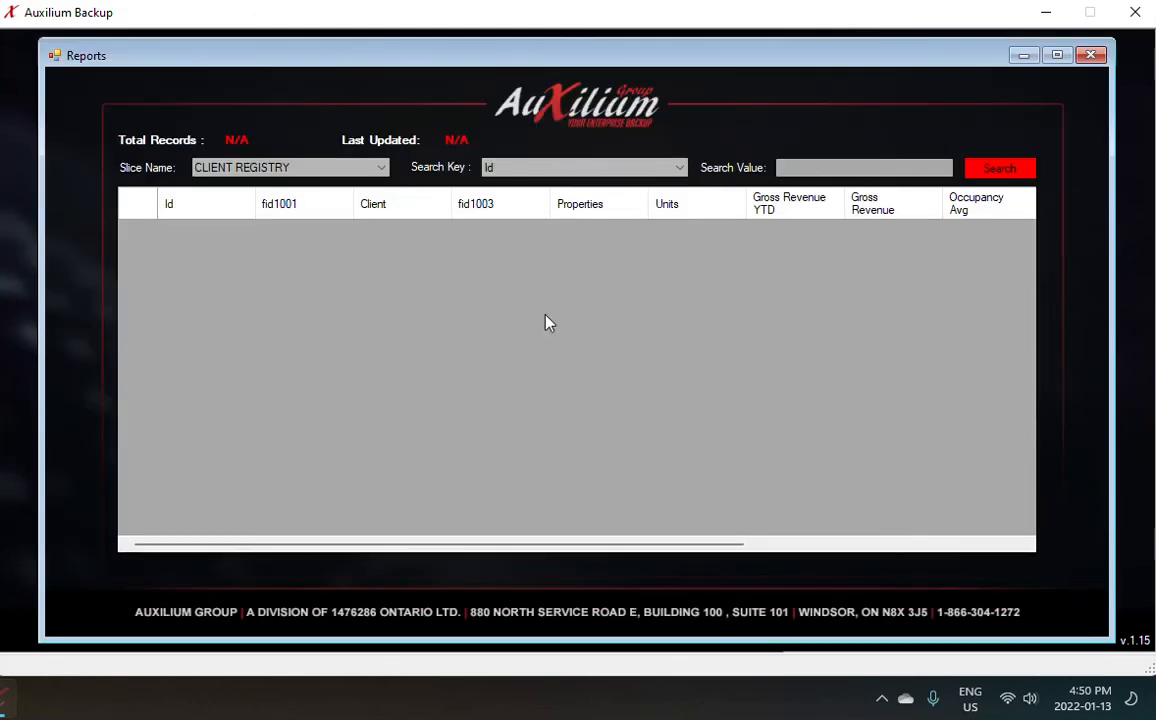
left_click(385, 170)
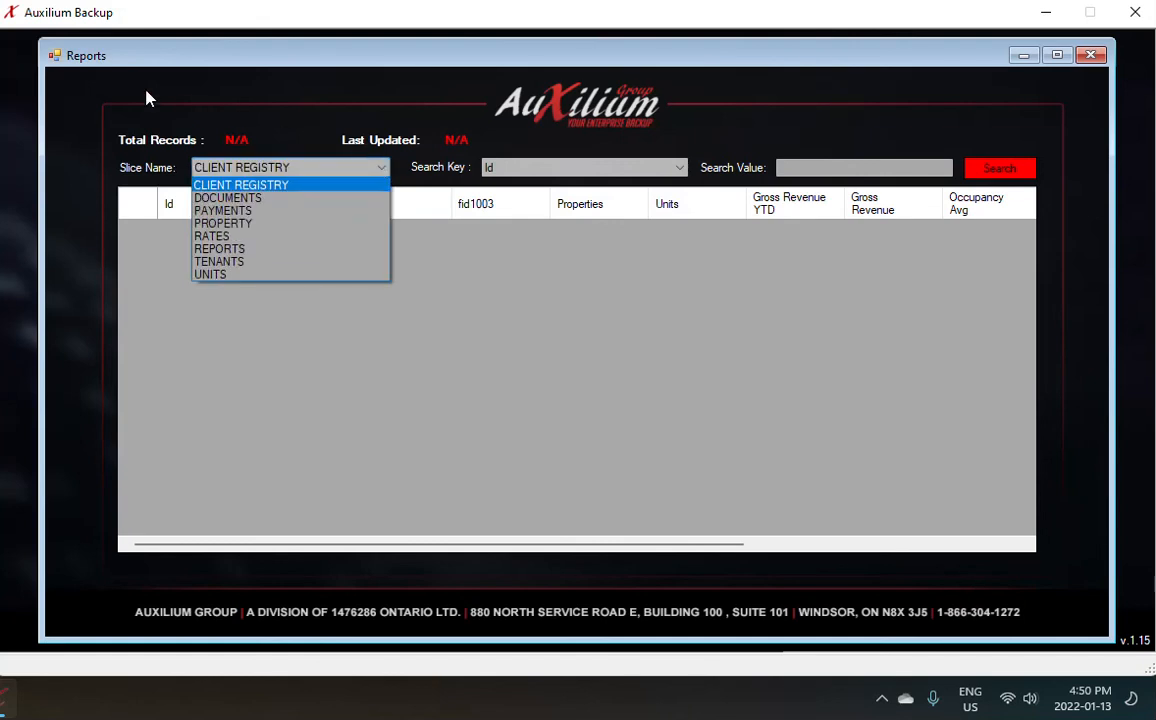
left_click(223, 223)
left_click(386, 171)
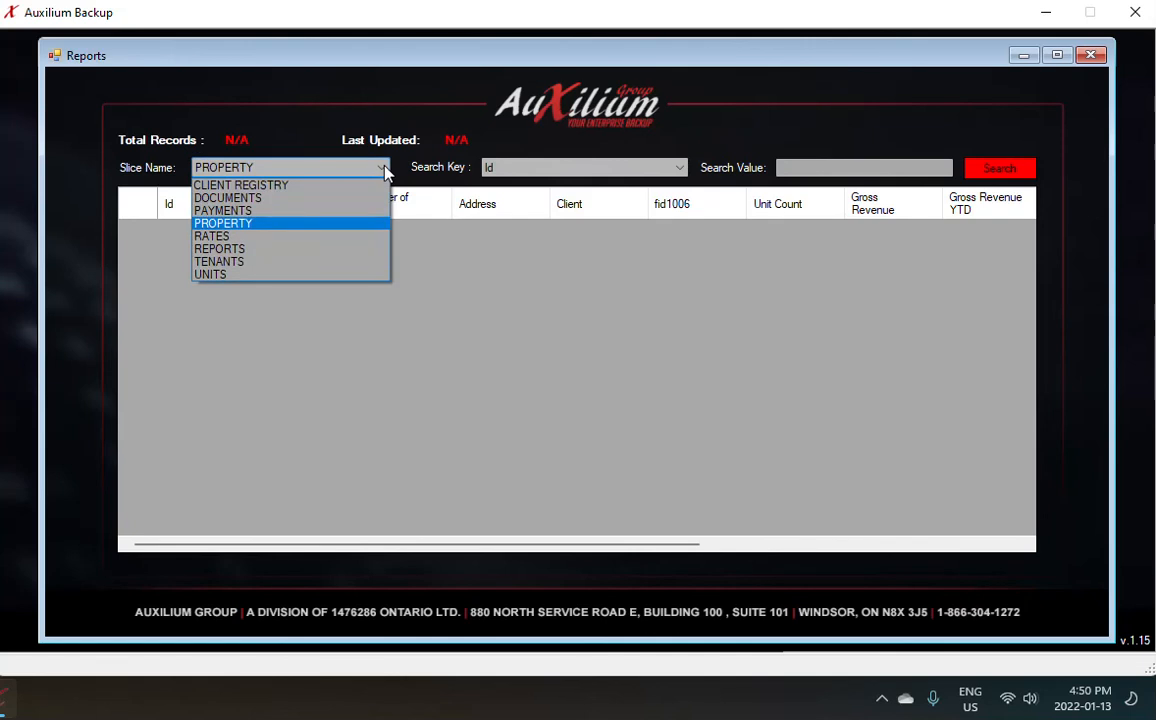
left_click(224, 266)
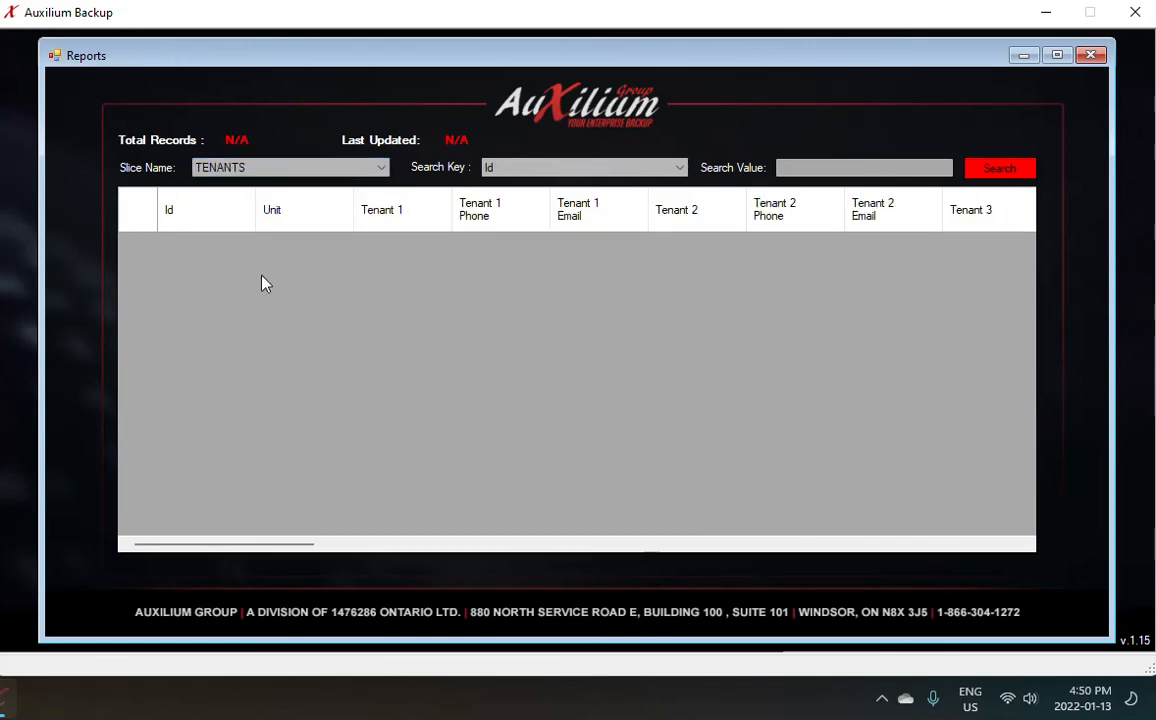
Step: Search the TENANTS slice by the Tenant 1 key, using the tenant's first name as the search value
left_click(680, 172)
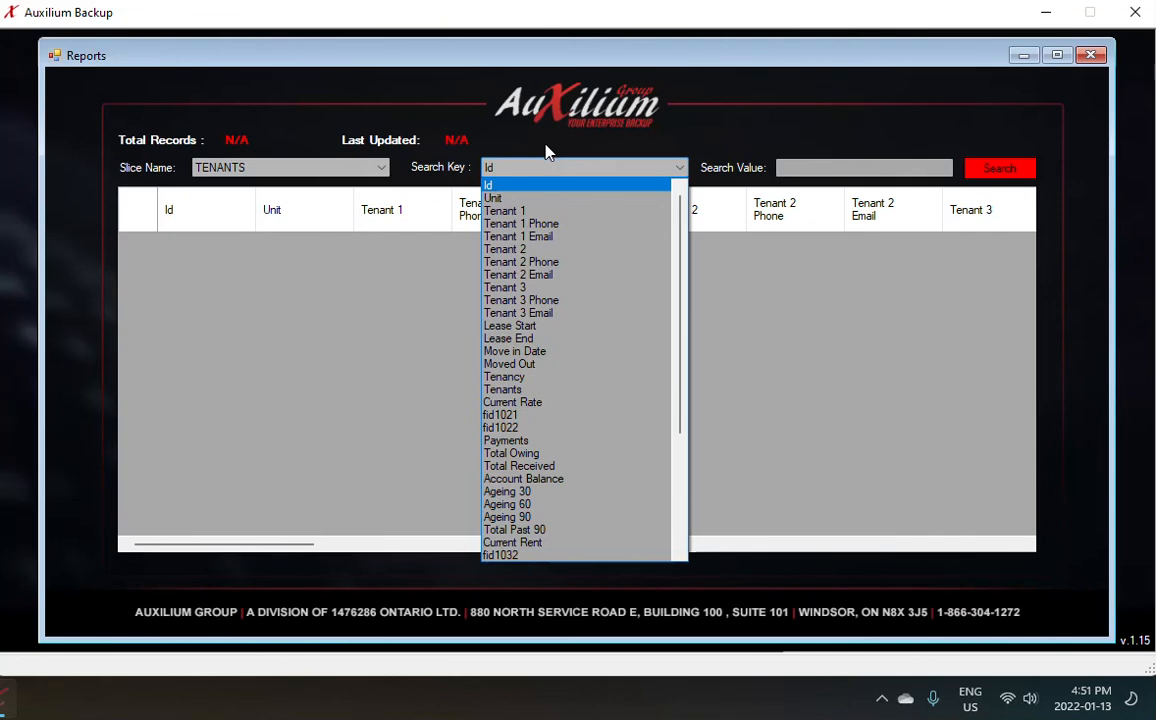
left_click(530, 211)
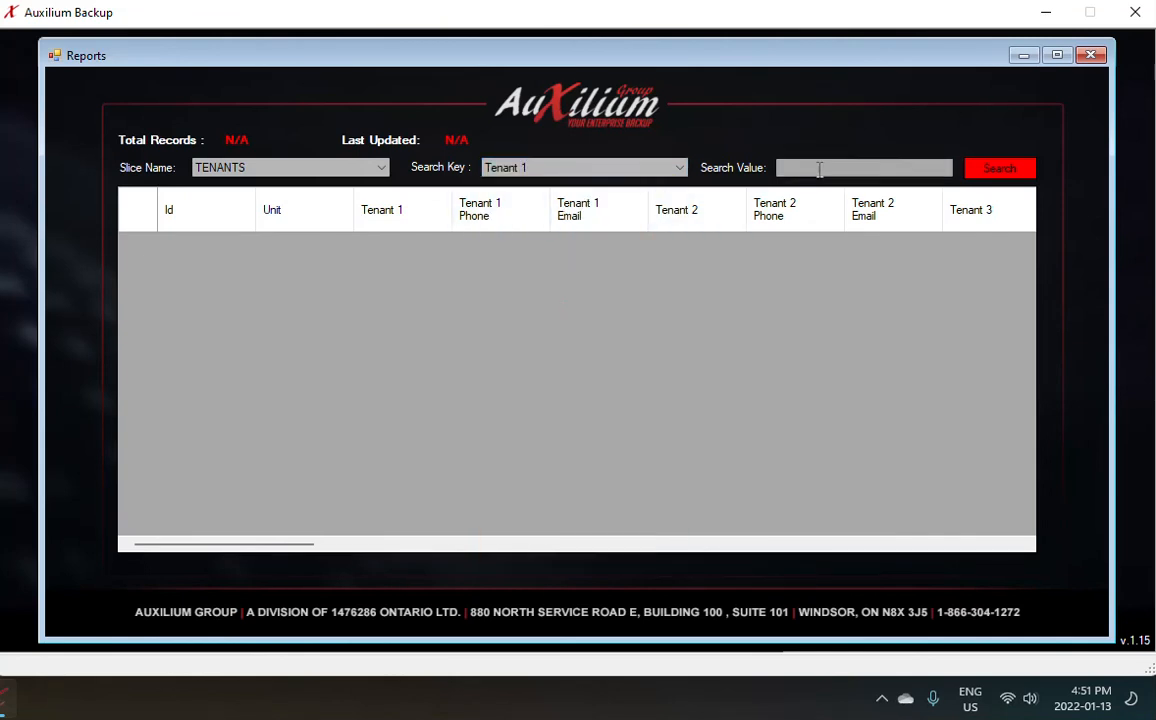
left_click(815, 168)
type("Ryan")
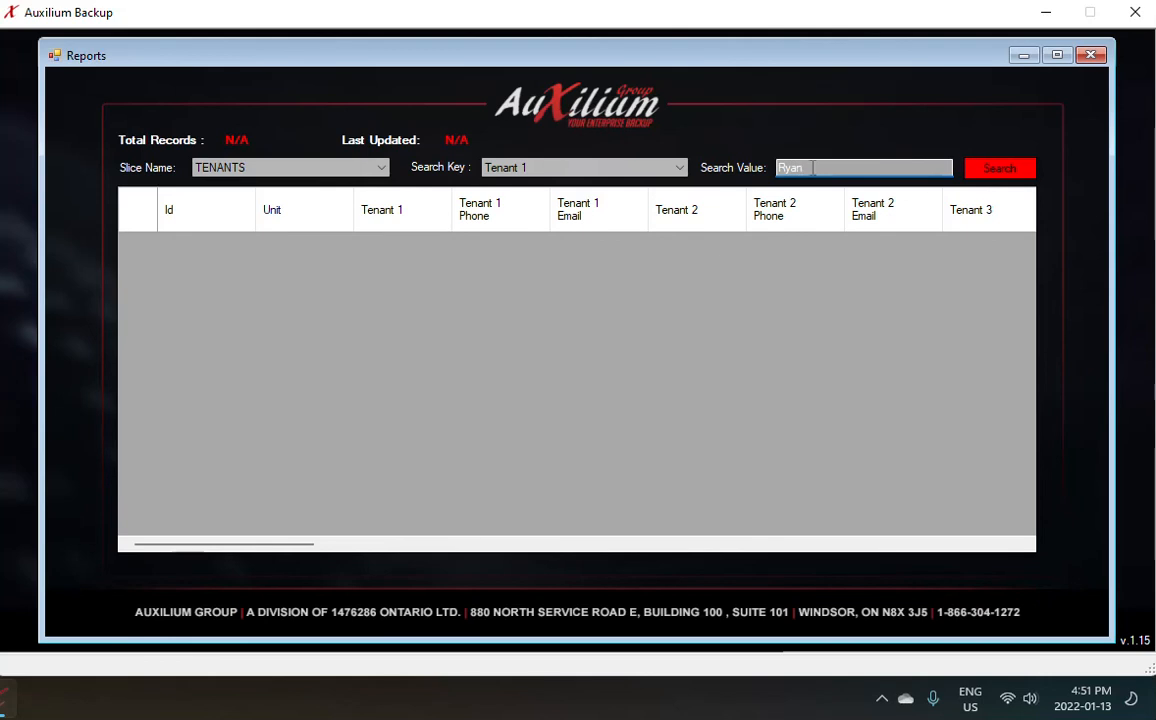
left_click(999, 170)
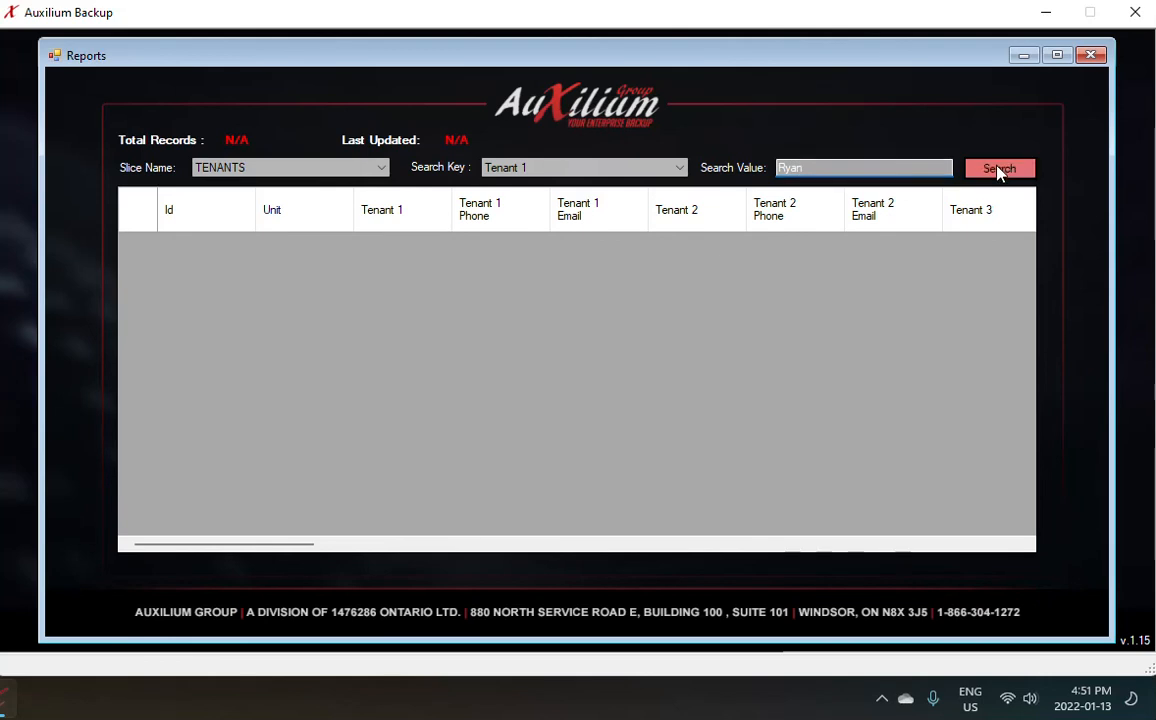
Step: Open the matching tenant record, examine all its fields from beginning to end, and close the record view
double_click(300, 230)
scroll(272, 300, "down", 5)
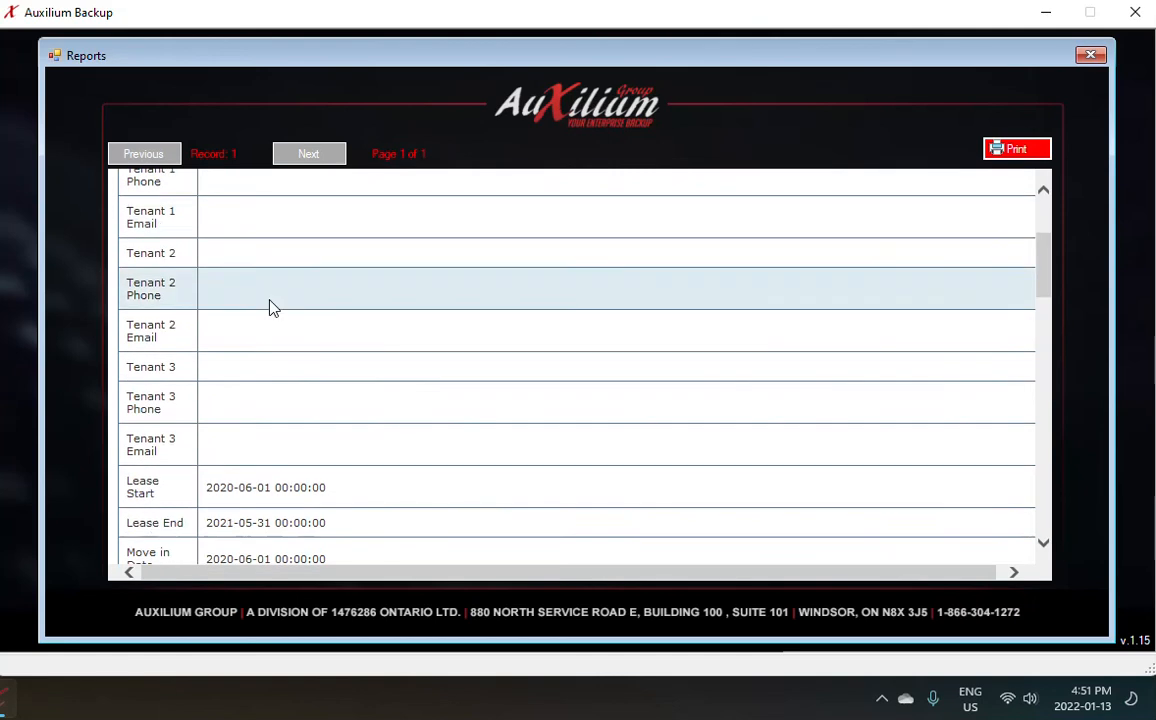
scroll(259, 333, "down", 5)
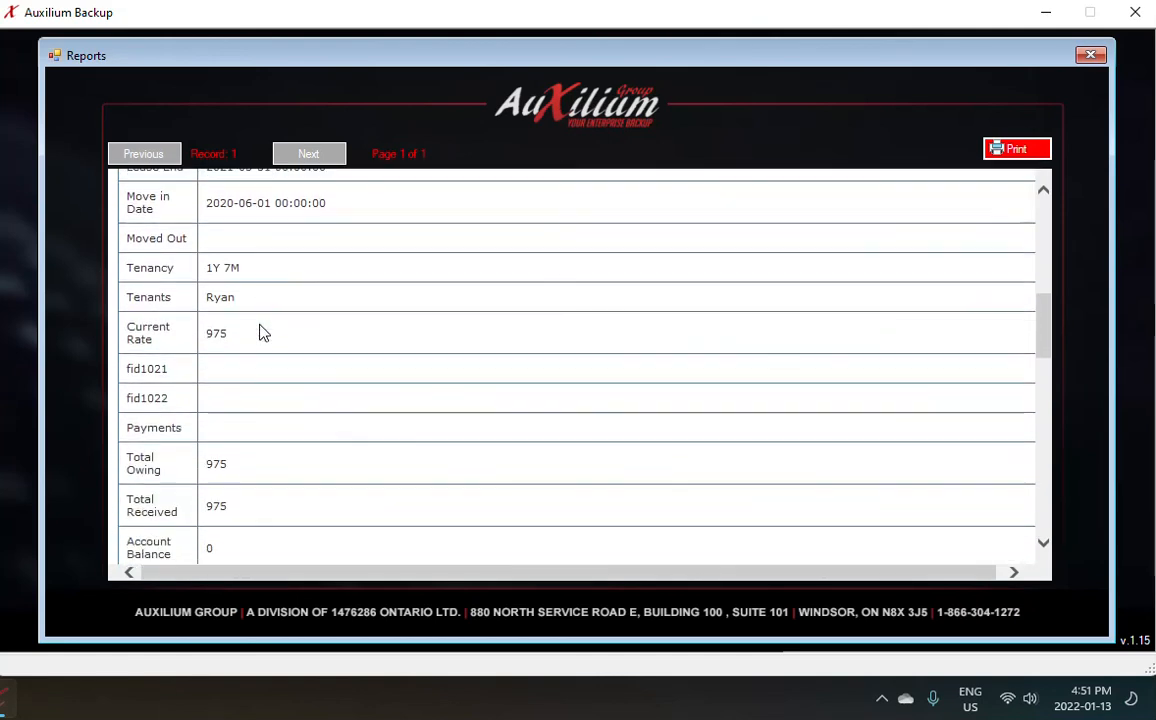
scroll(259, 333, "down", 6)
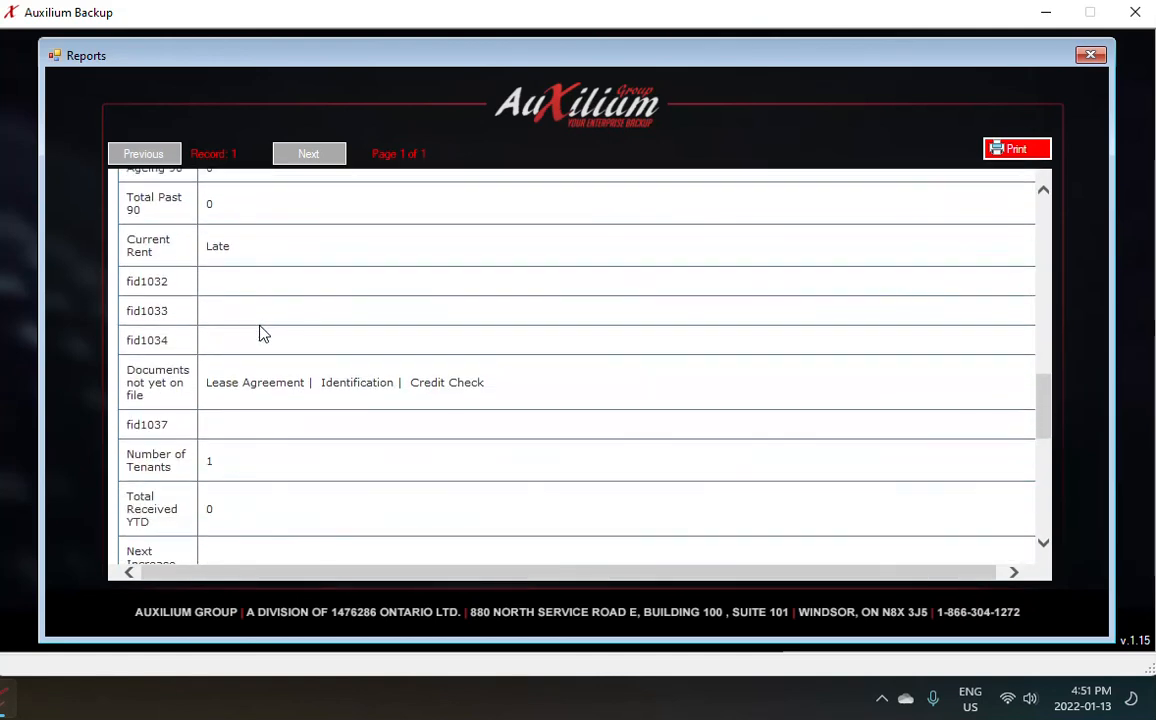
scroll(259, 334, "down", 6)
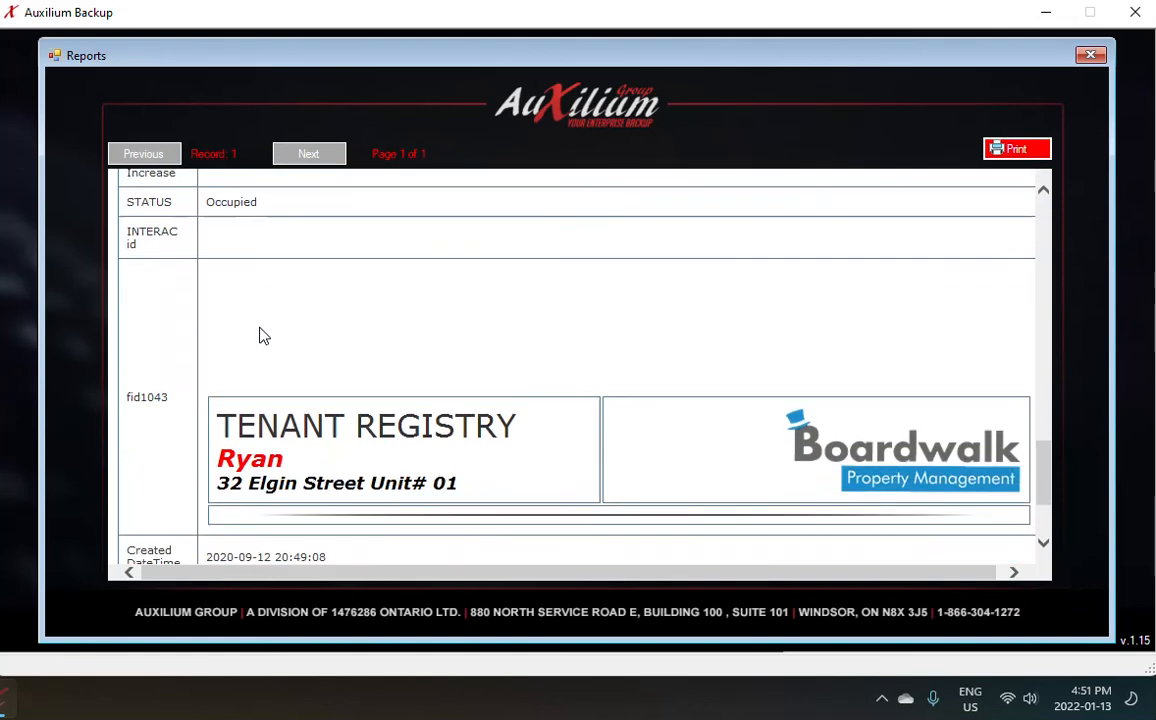
scroll(259, 335, "up", 3)
scroll(259, 335, "up", 10)
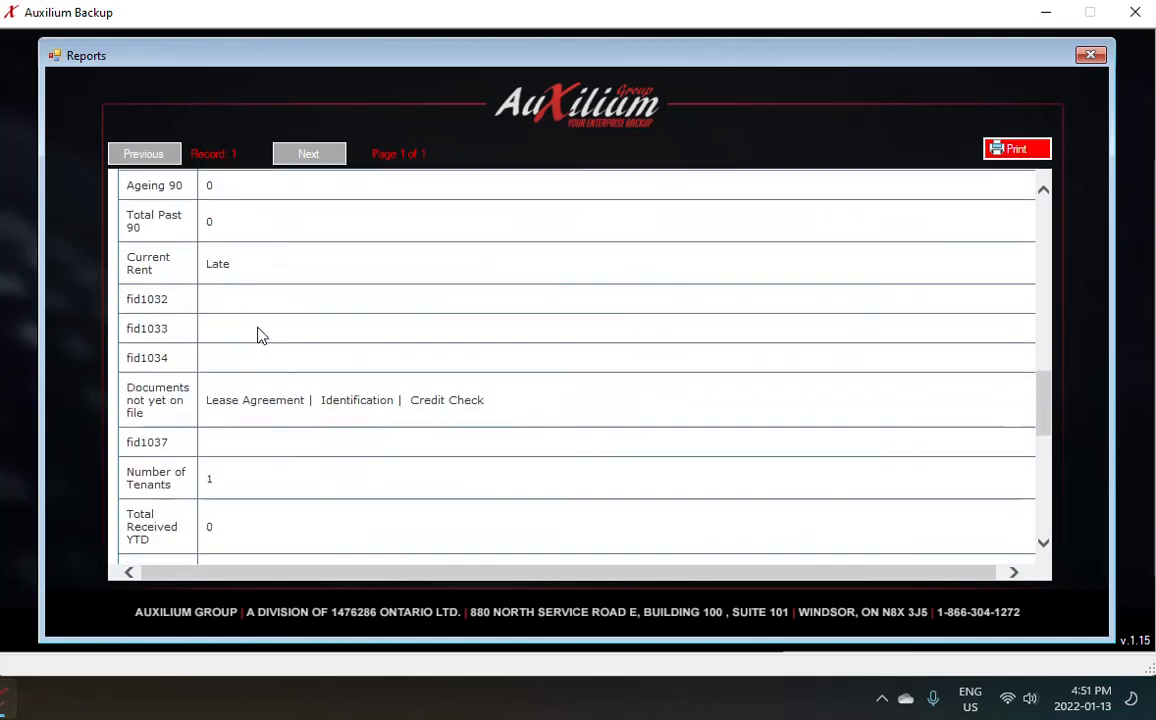
scroll(259, 336, "up", 6)
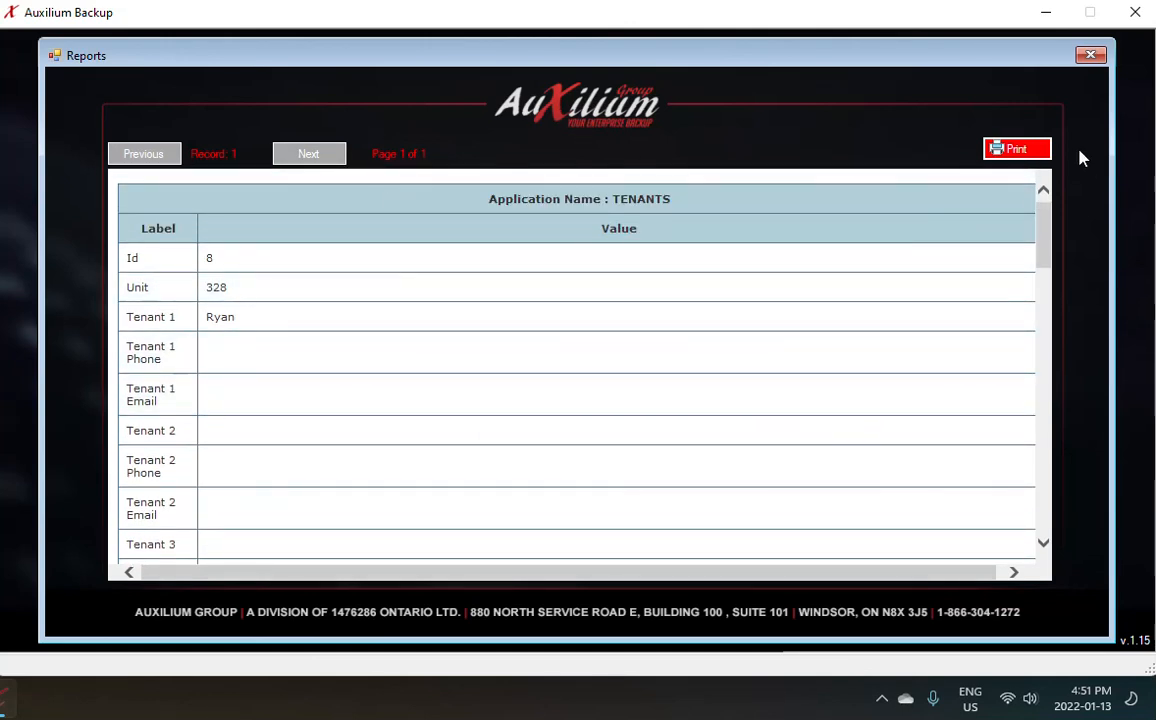
left_click(1091, 56)
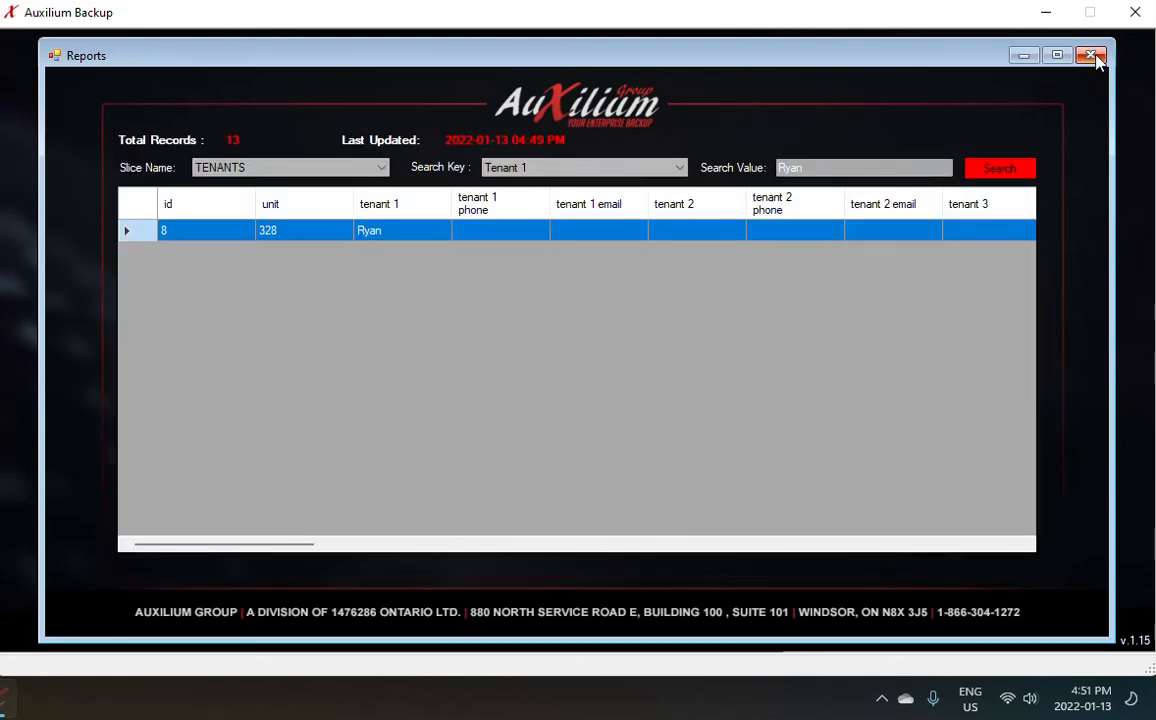
Step: Minimize the reports page and the backup program, and restore the program from the system tray
left_click(1022, 58)
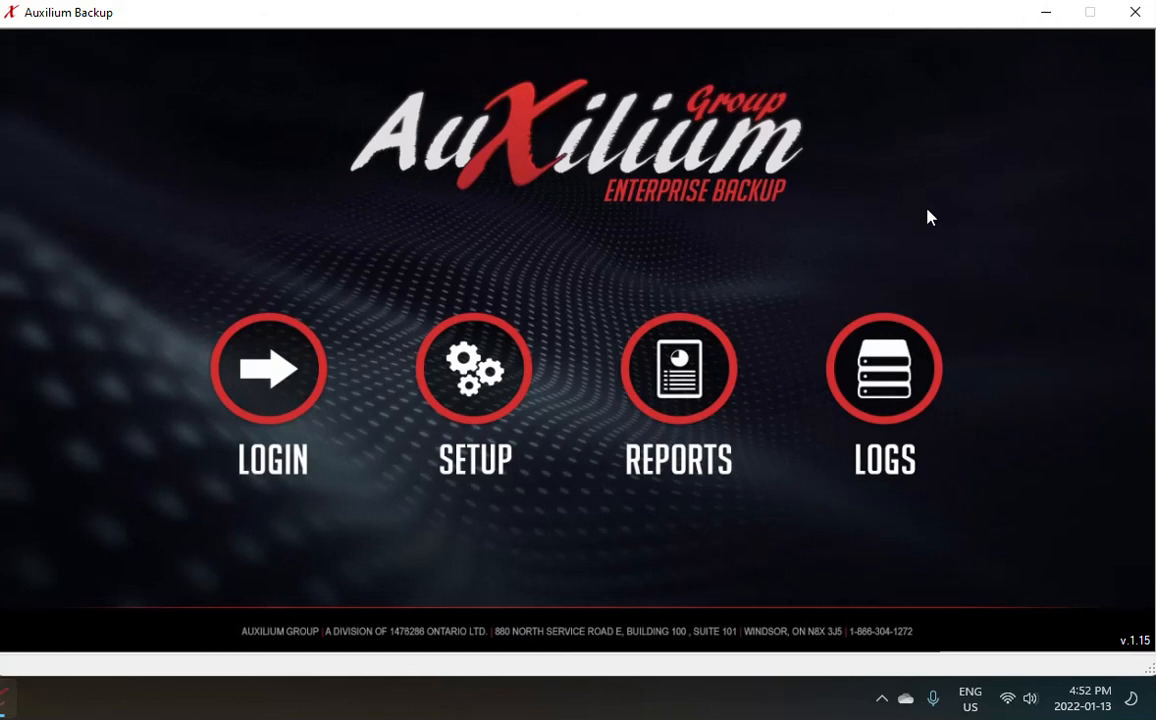
left_click(1046, 14)
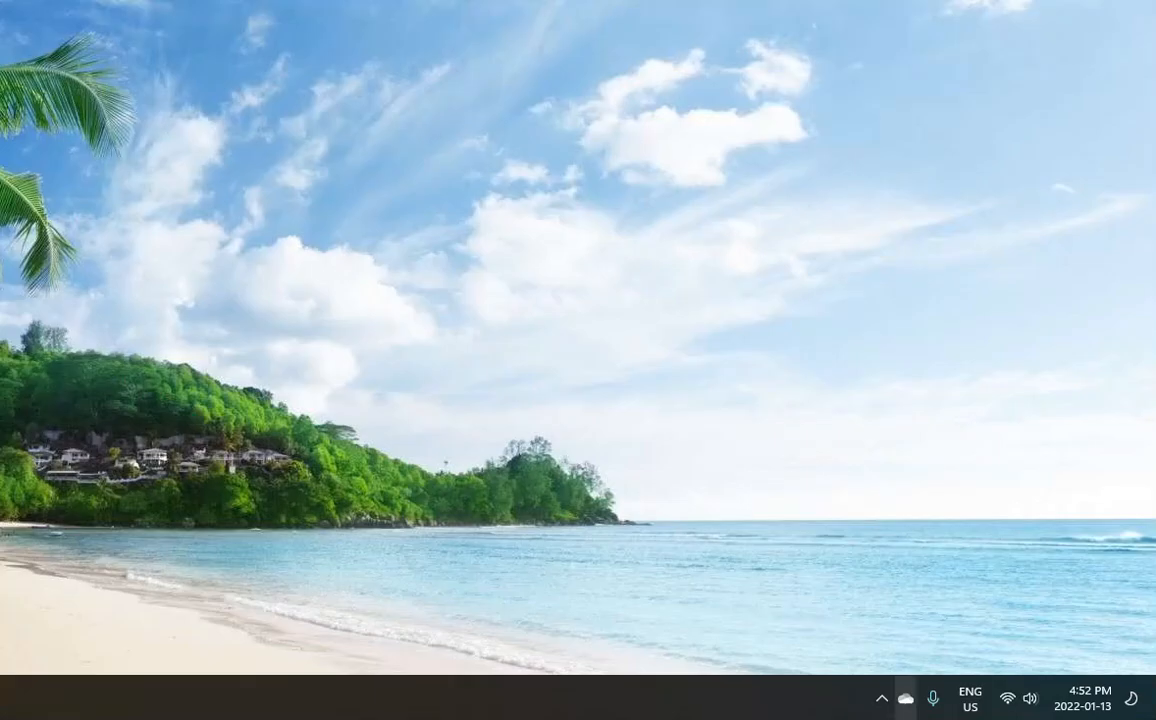
left_click(881, 700)
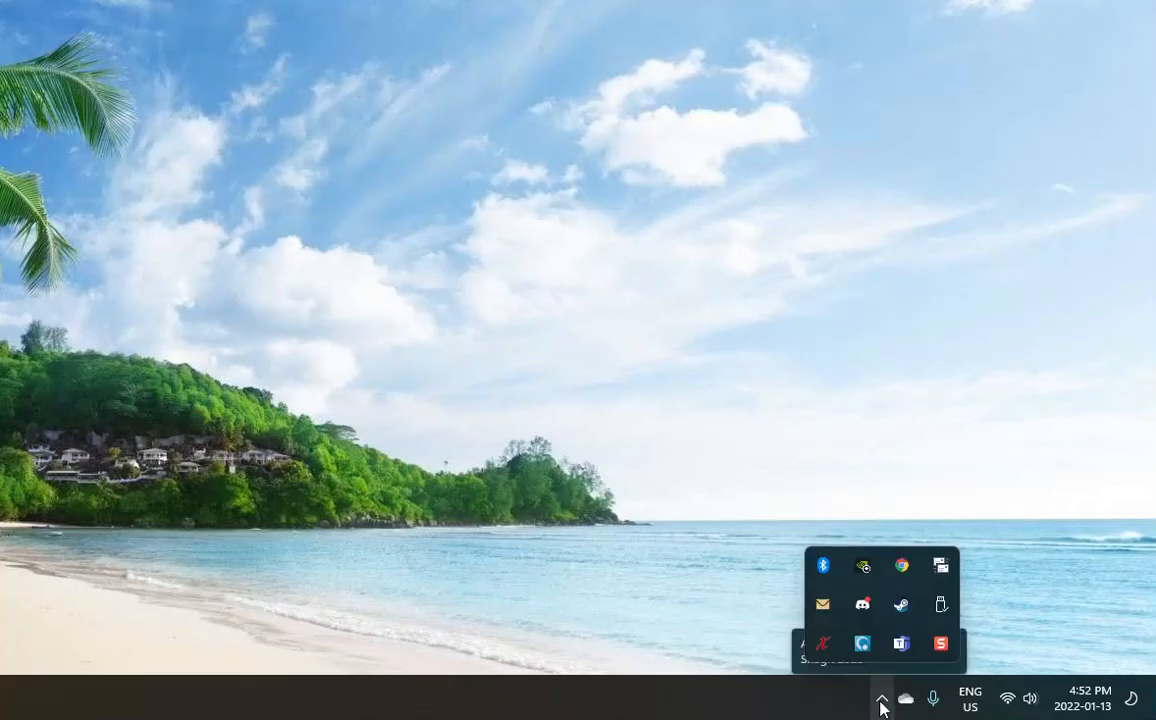
left_click(821, 645)
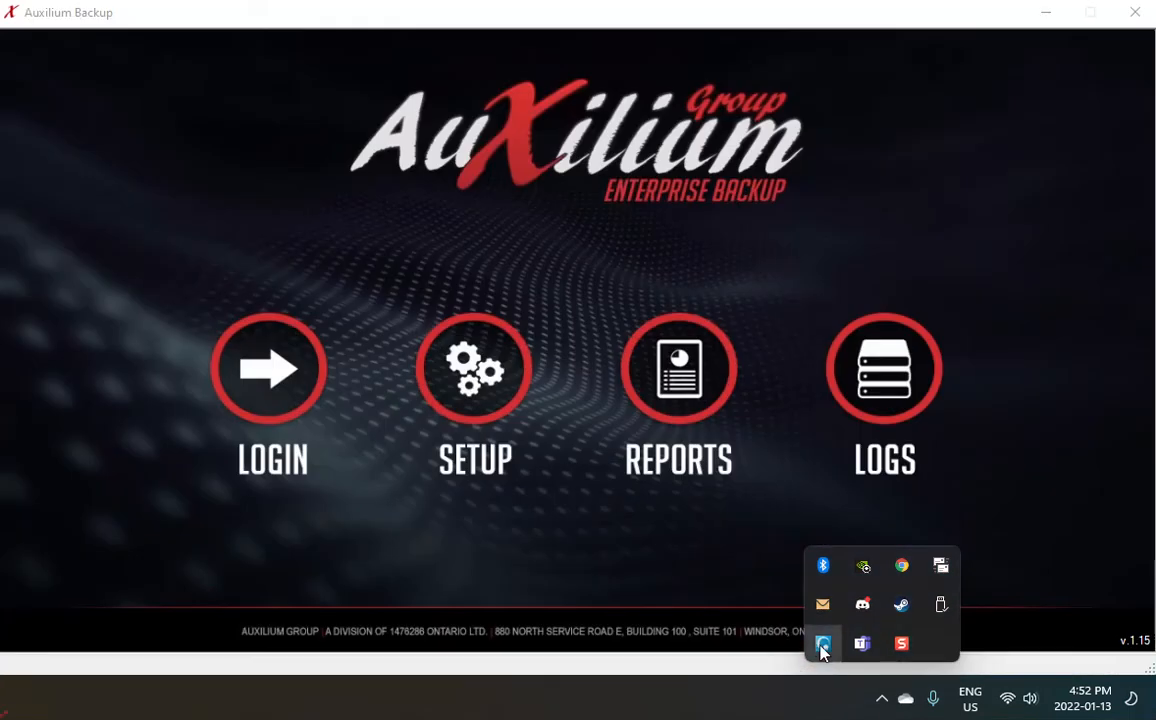